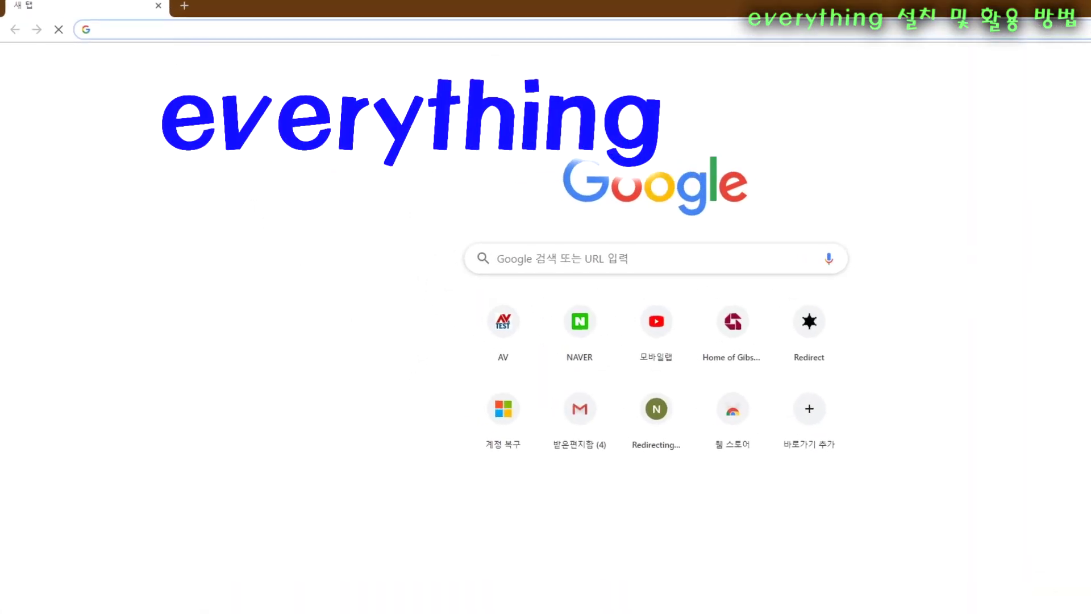
Step: Search Google for "everything", allow the location request, and open the voidtools website
type("every")
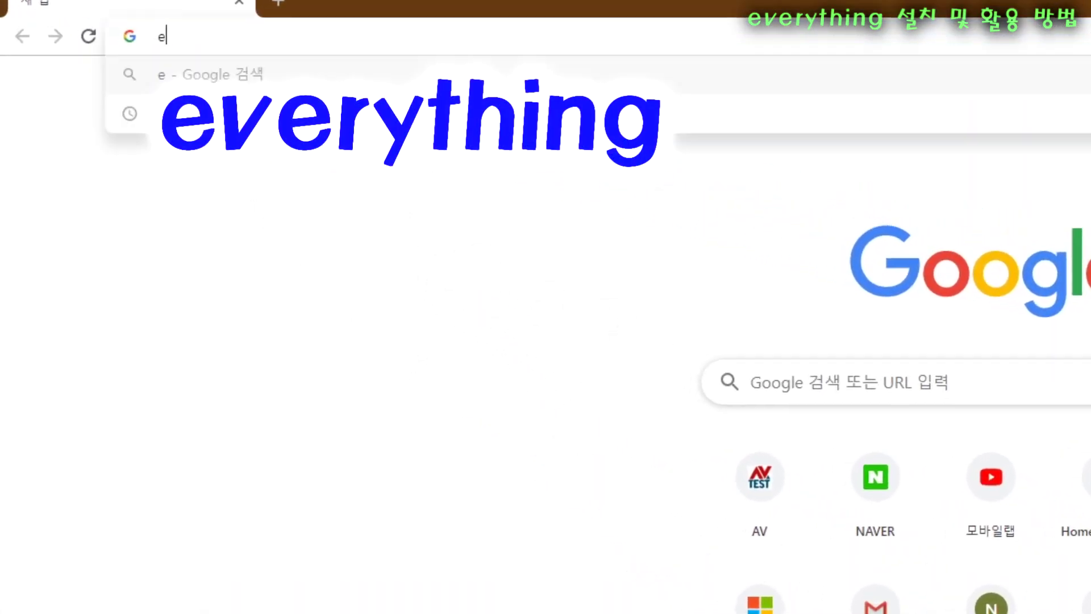
type("thing")
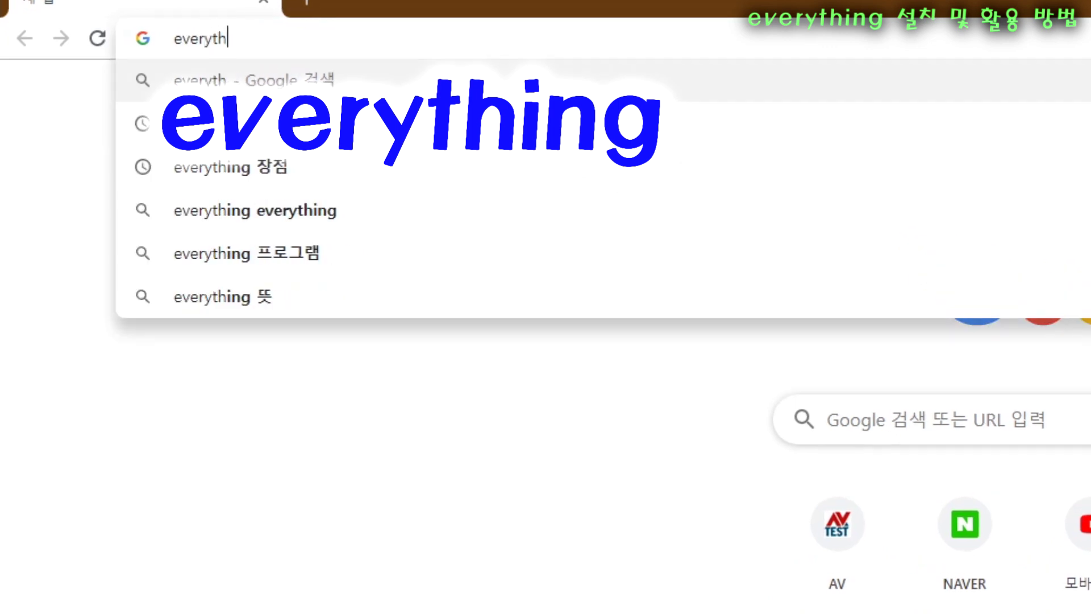
key("Return")
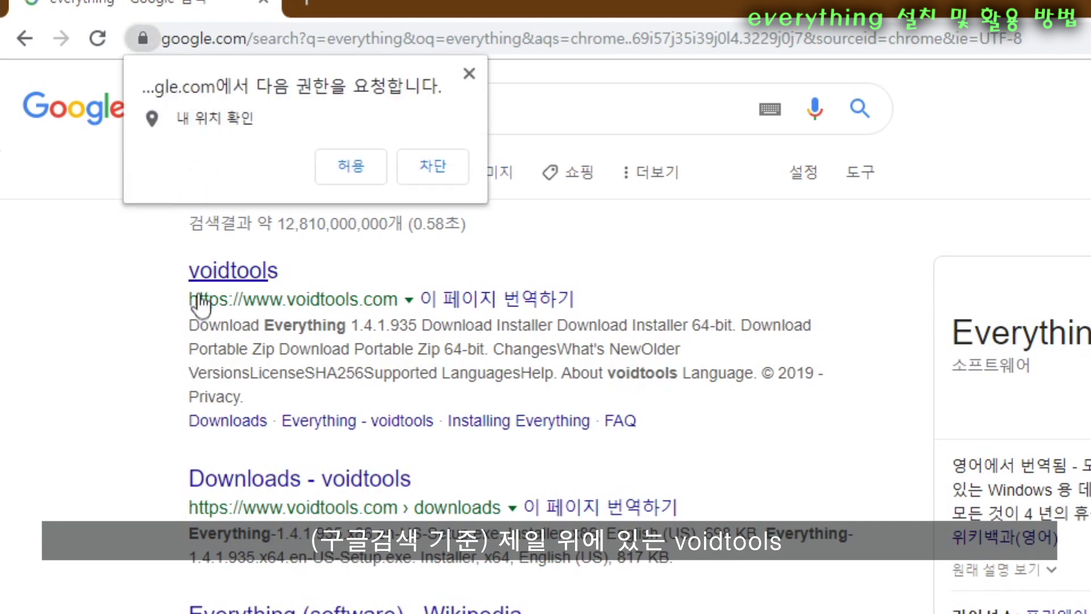
left_click(351, 168)
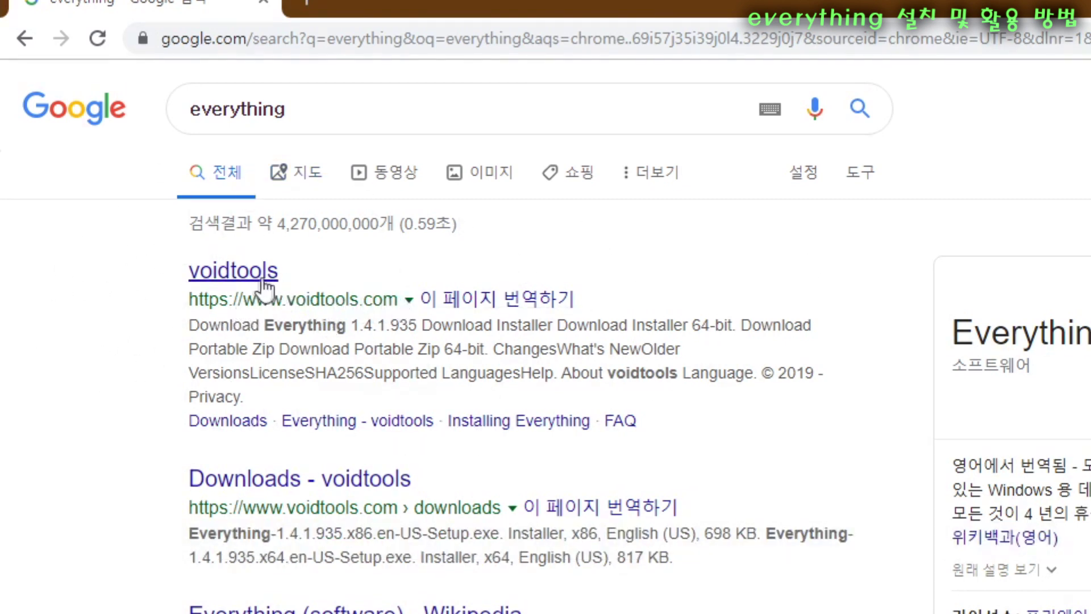
left_click(248, 278)
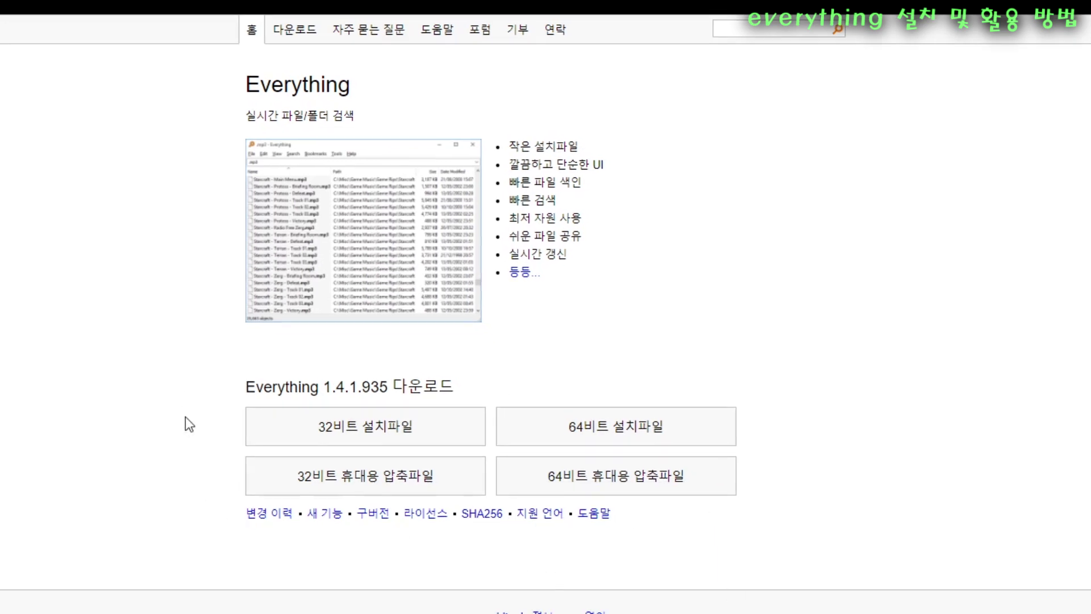
Step: Open the voidtools downloads page with the list of all Everything 1.4.1.935 installers
left_click(290, 36)
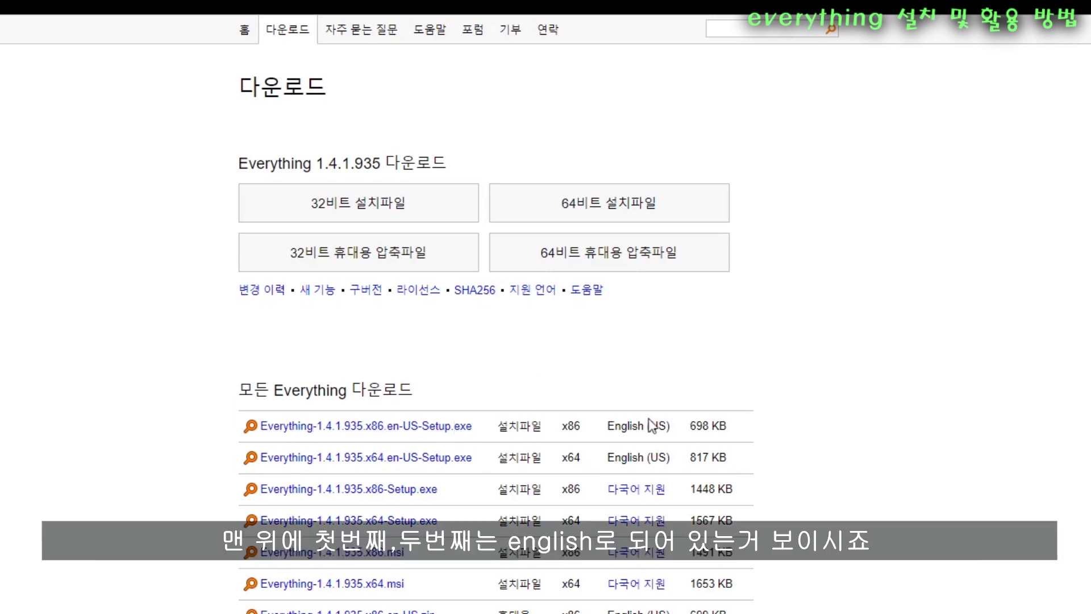
left_click_drag(652, 426, 615, 457)
left_click(615, 458)
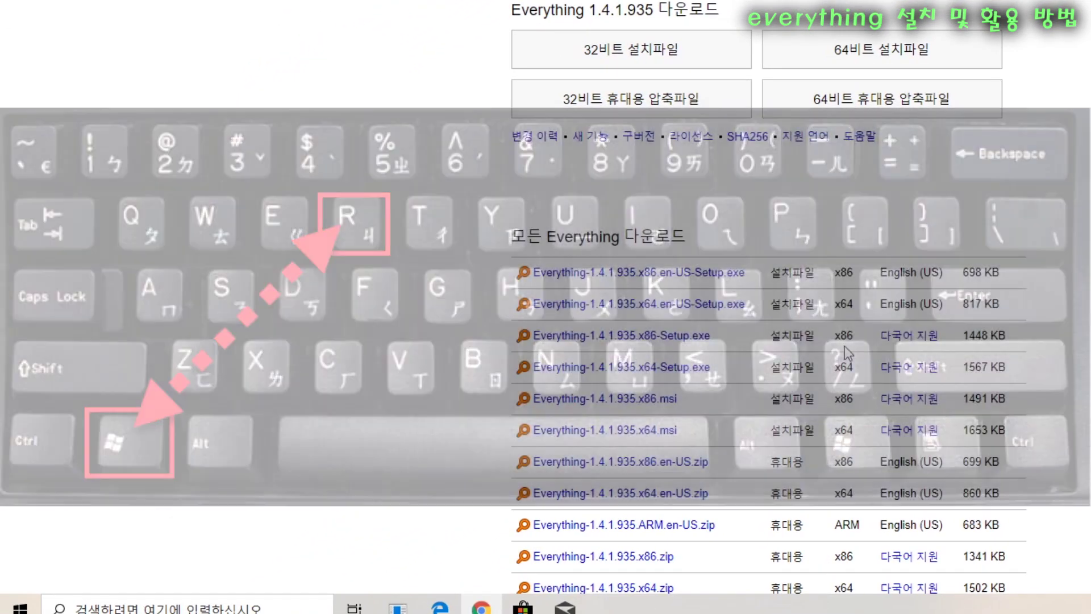
Step: Run dxdiag with the driver signature check to read whether Windows is 32-bit or 64-bit, and close the tool
key("super+r")
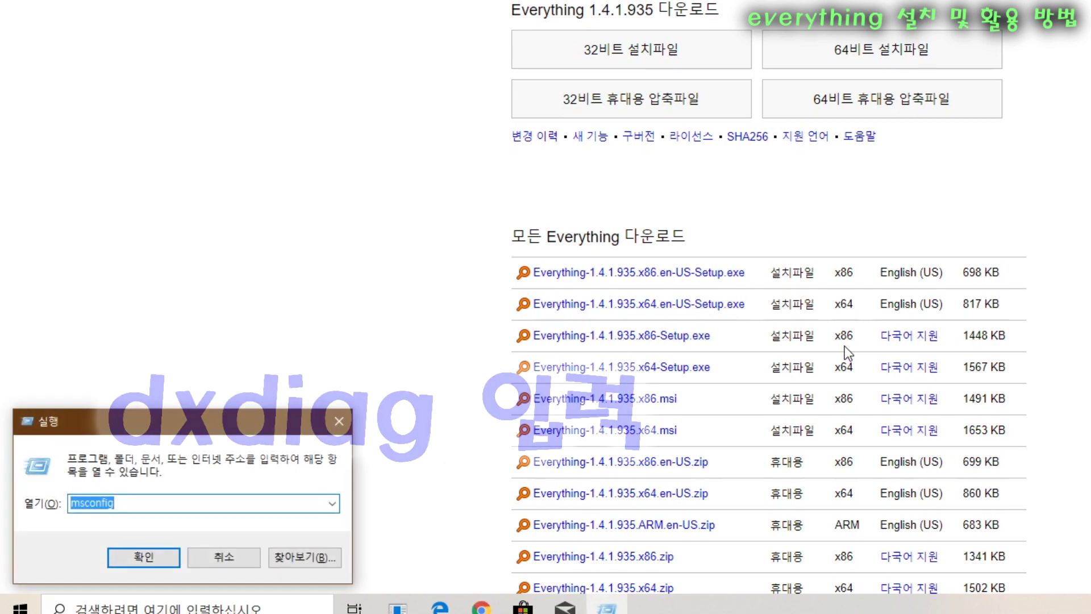
type("dxdiag")
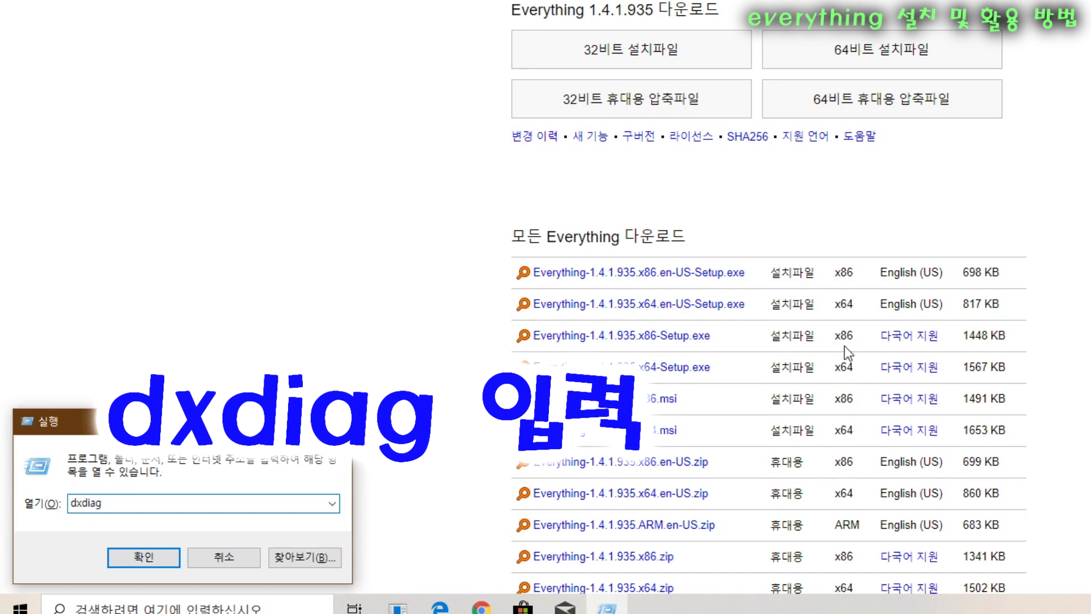
key("Return")
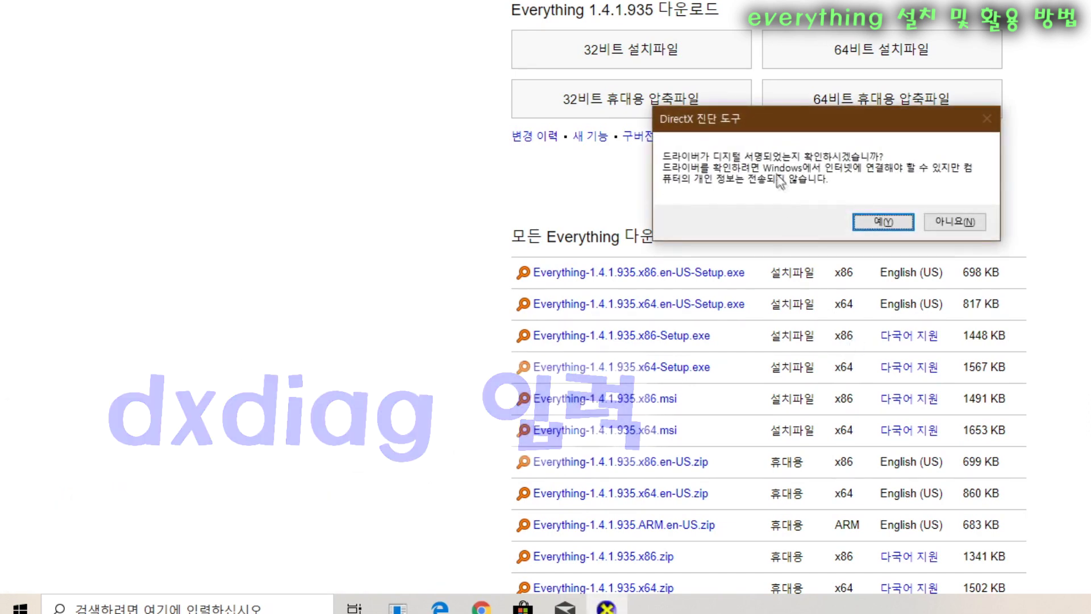
left_click(885, 215)
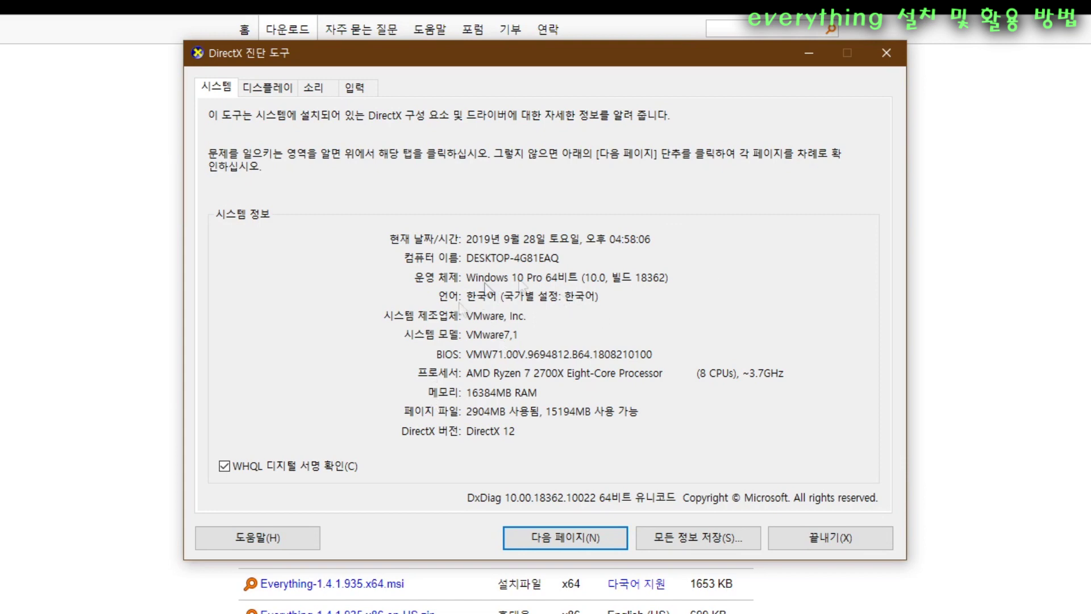
left_click(887, 53)
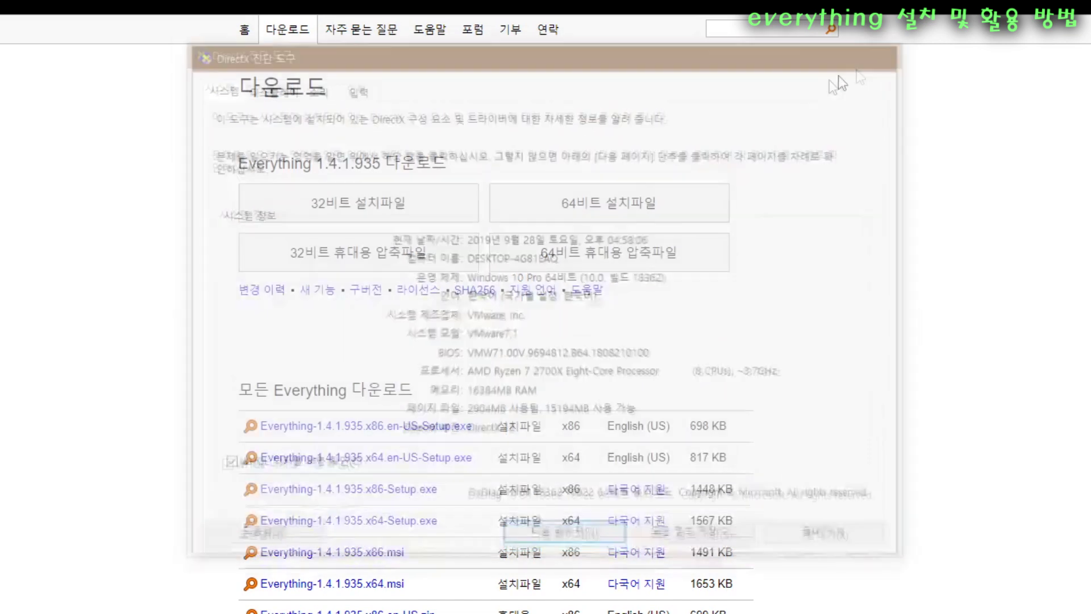
Step: Check the system type in the properties of This PC (내 PC), and close the system and File Explorer windows
key("super+e")
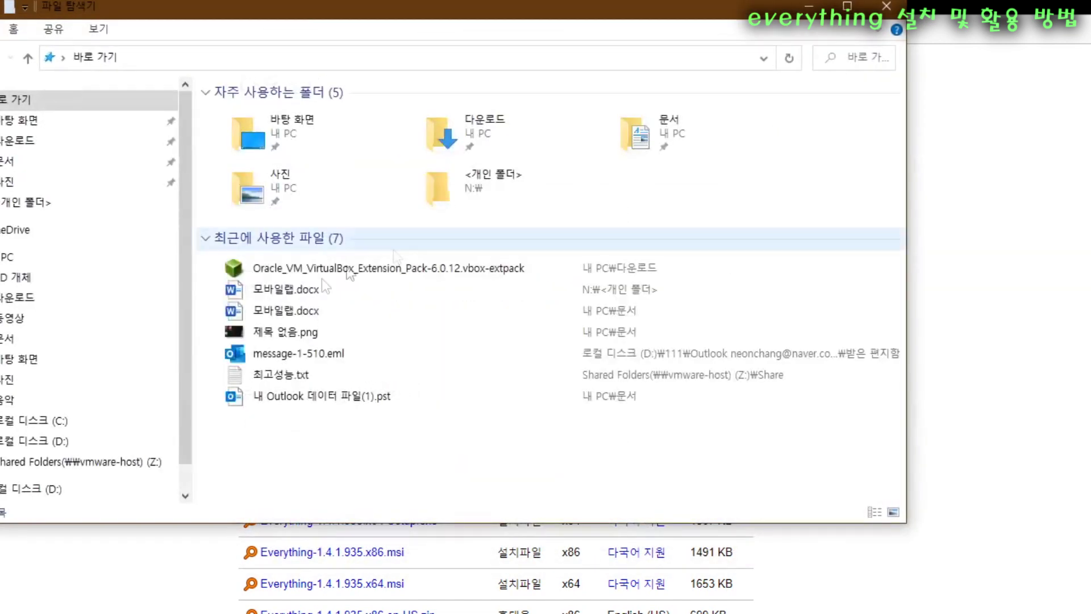
left_click(6, 261)
right_click(6, 261)
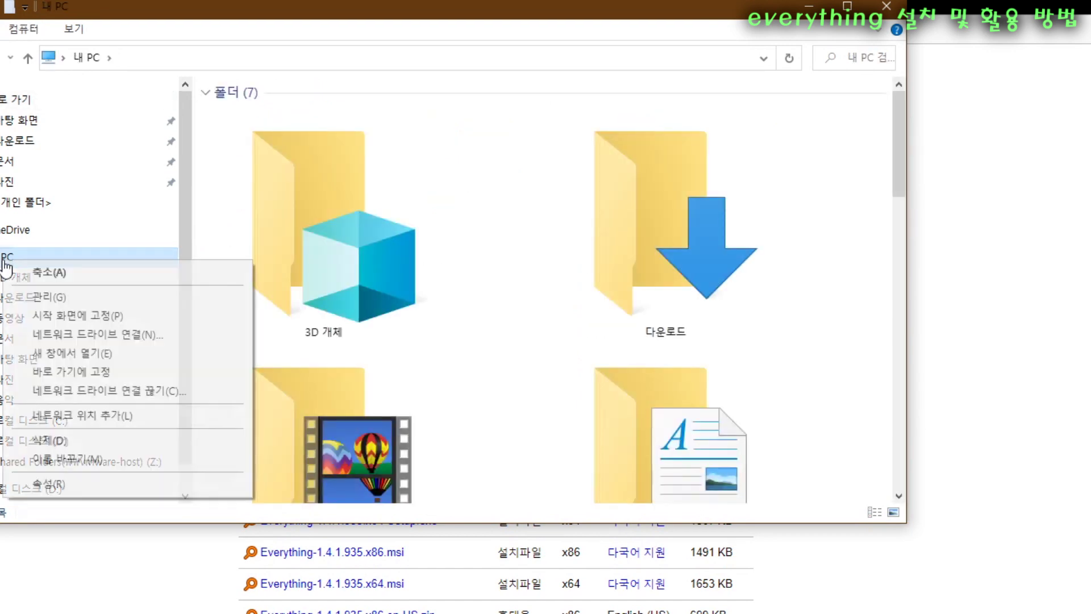
left_click(84, 478)
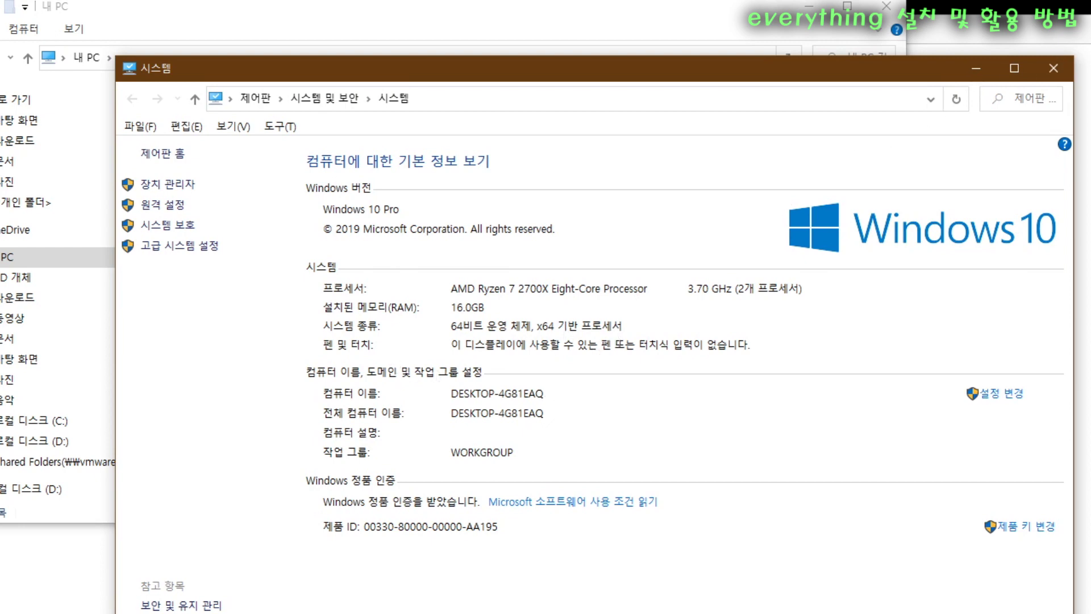
left_click(1056, 68)
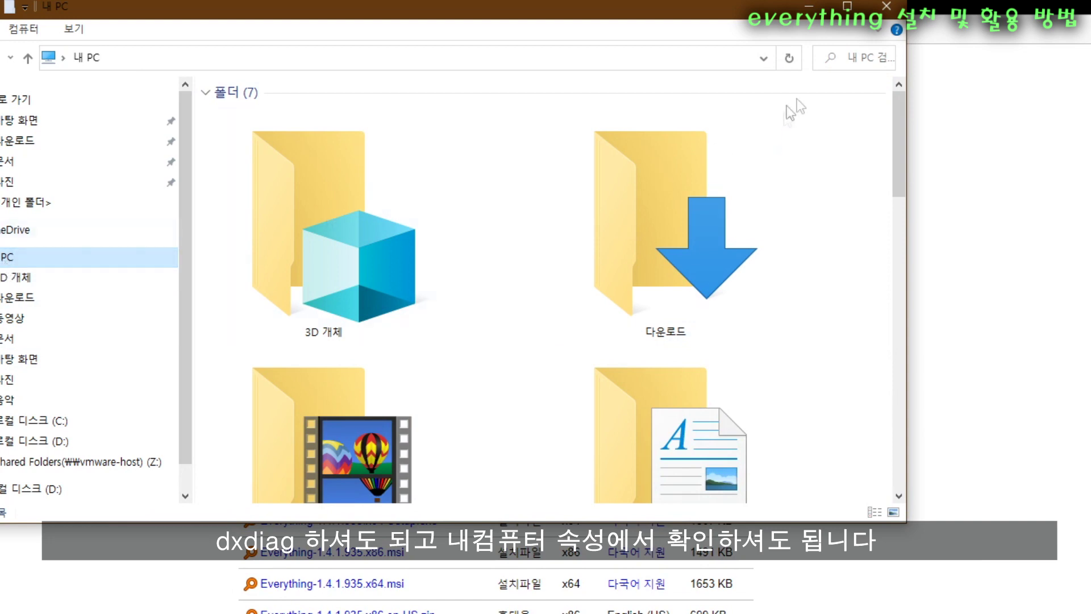
left_click(885, 15)
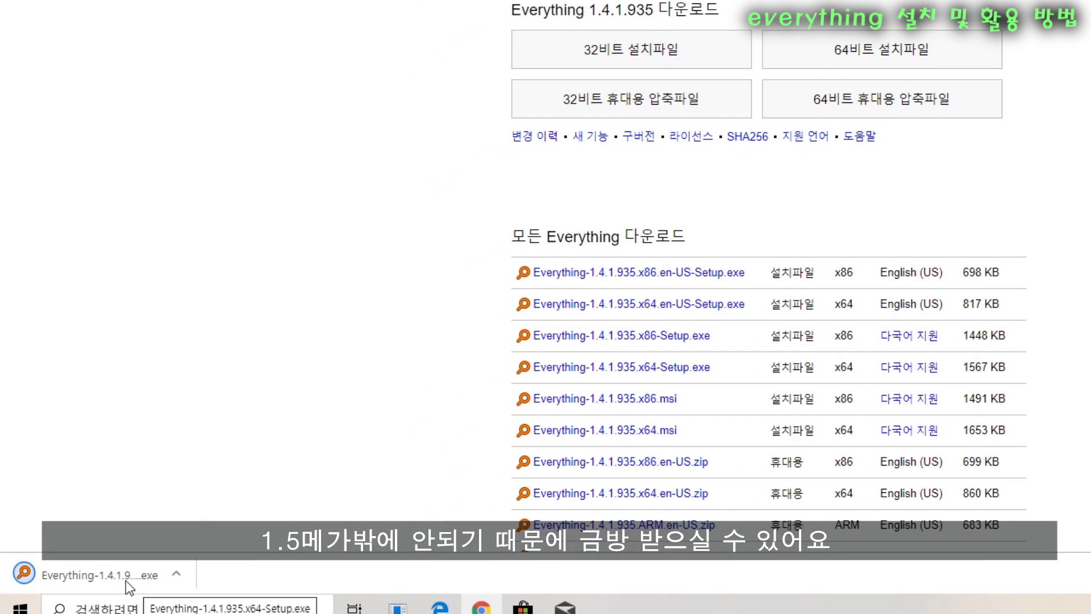
Step: Run the downloaded Everything-1.4.1.935.x64-Setup.exe in Korean, accept the licence and keep the C:\Program Files\Everything install folder
left_click(78, 578)
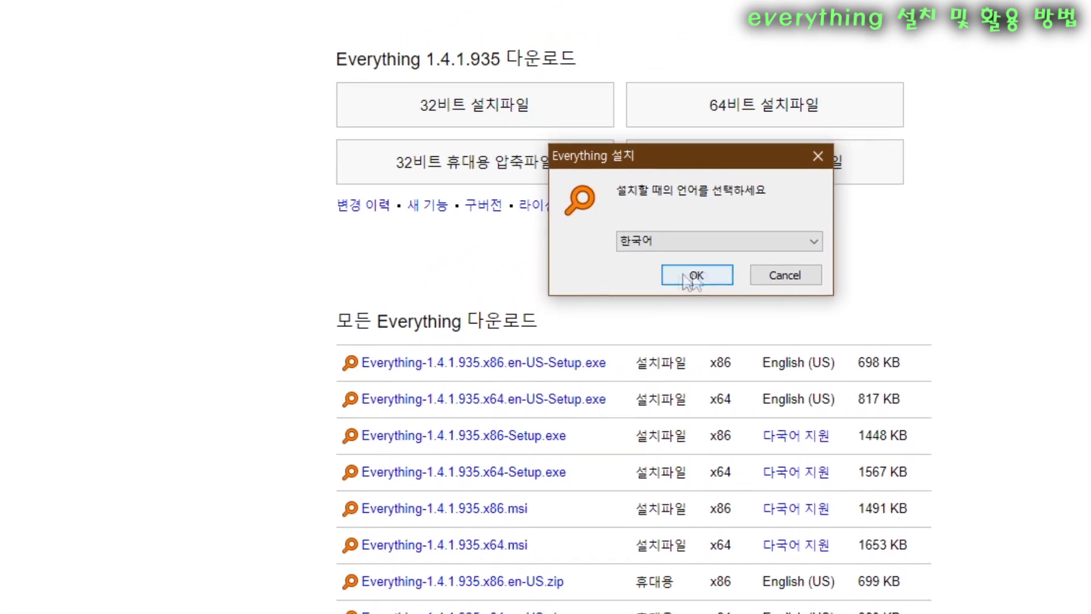
left_click(626, 325)
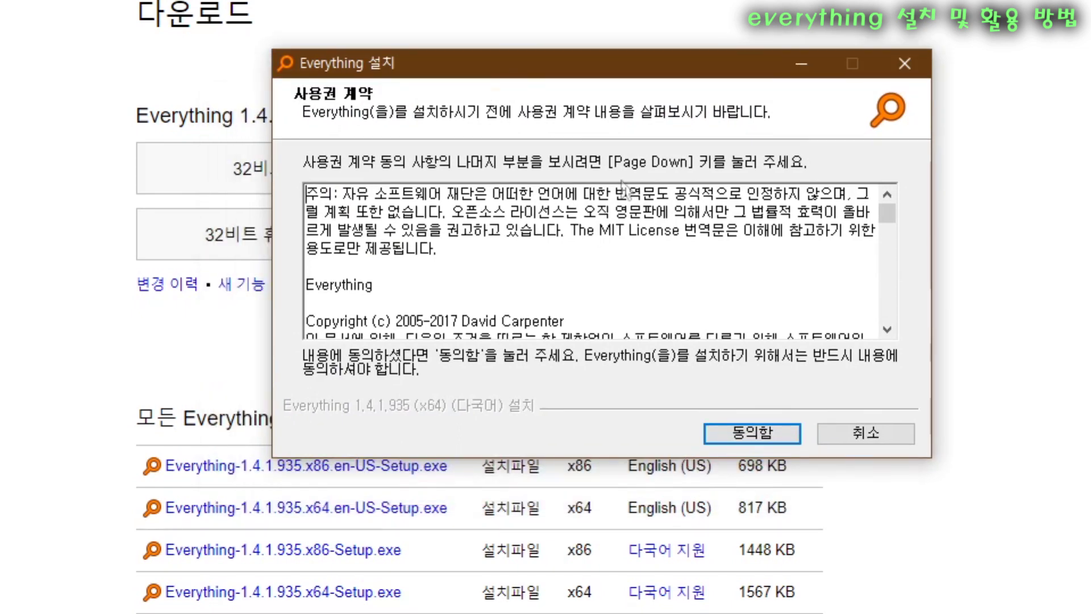
left_click(752, 432)
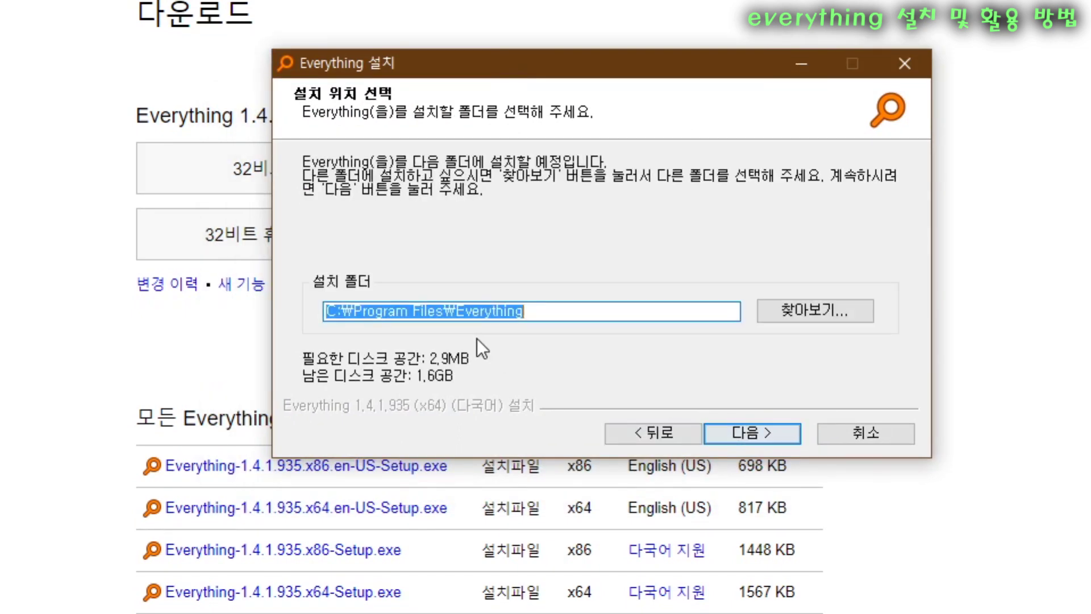
left_click(752, 432)
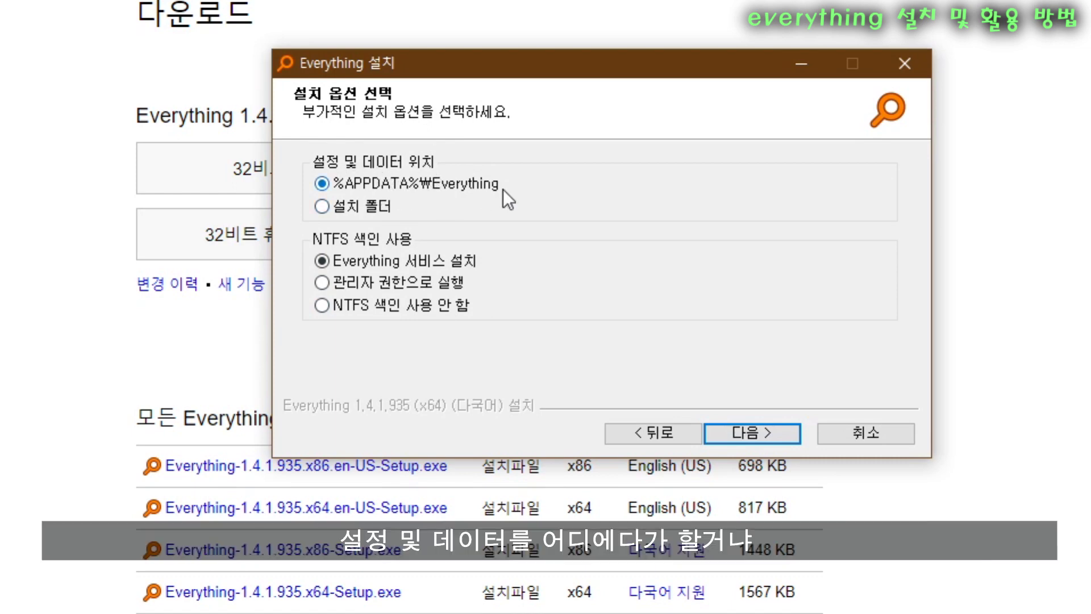
Step: Keep the settings and data in %APPDATA%\Everything and choose installing the Everything service for NTFS indexing
left_click(333, 208)
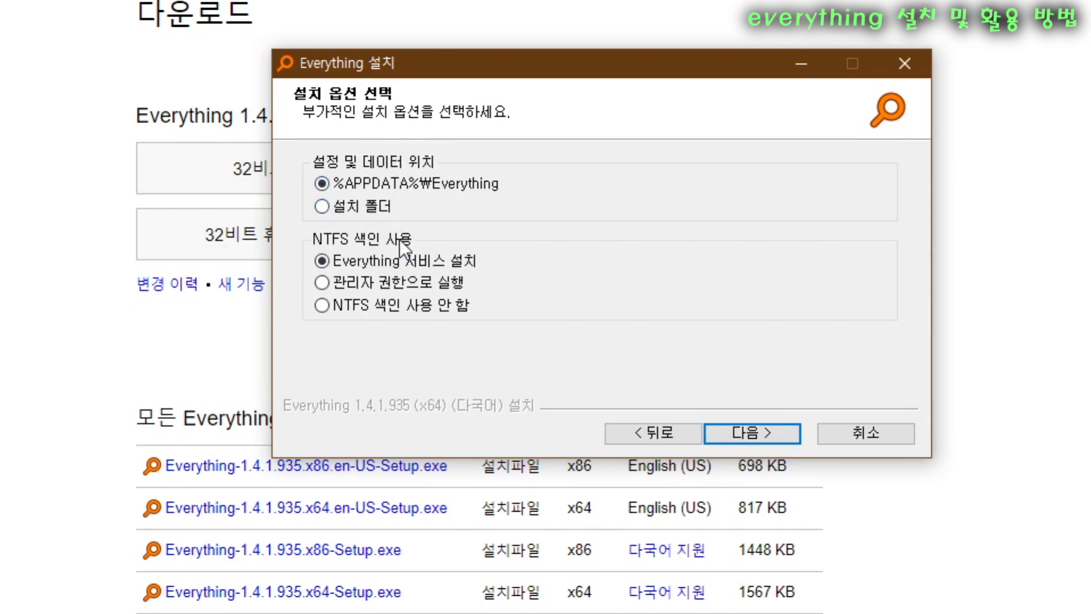
left_click(335, 283)
left_click(326, 305)
left_click(321, 262)
left_click(769, 438)
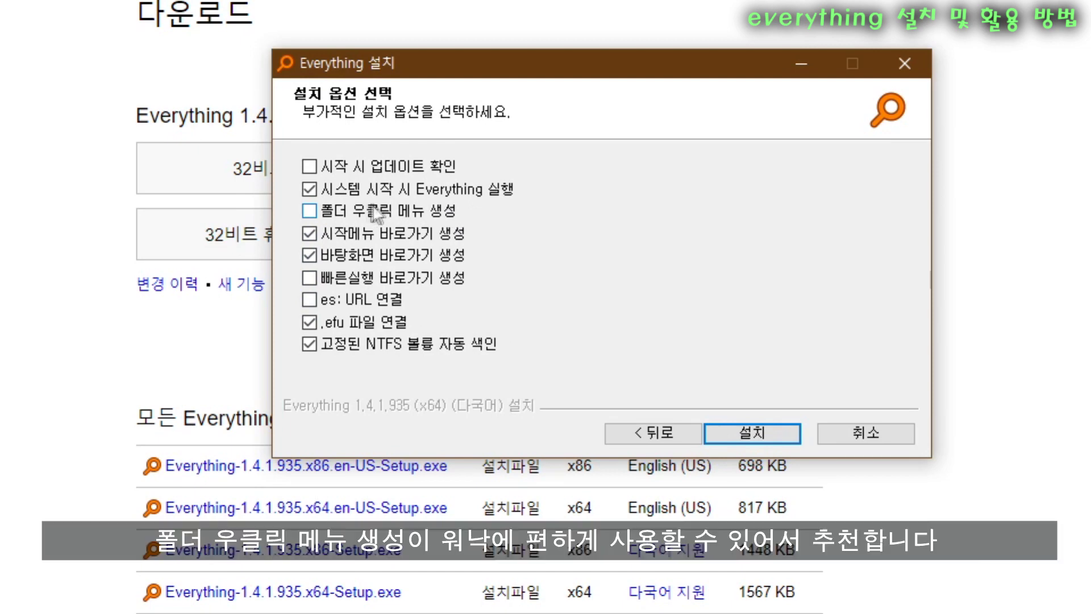
Step: Enable the folder context menu option (폴더 우클릭 메뉴 생성), install Everything and finish setup with the program launching
left_click(312, 209)
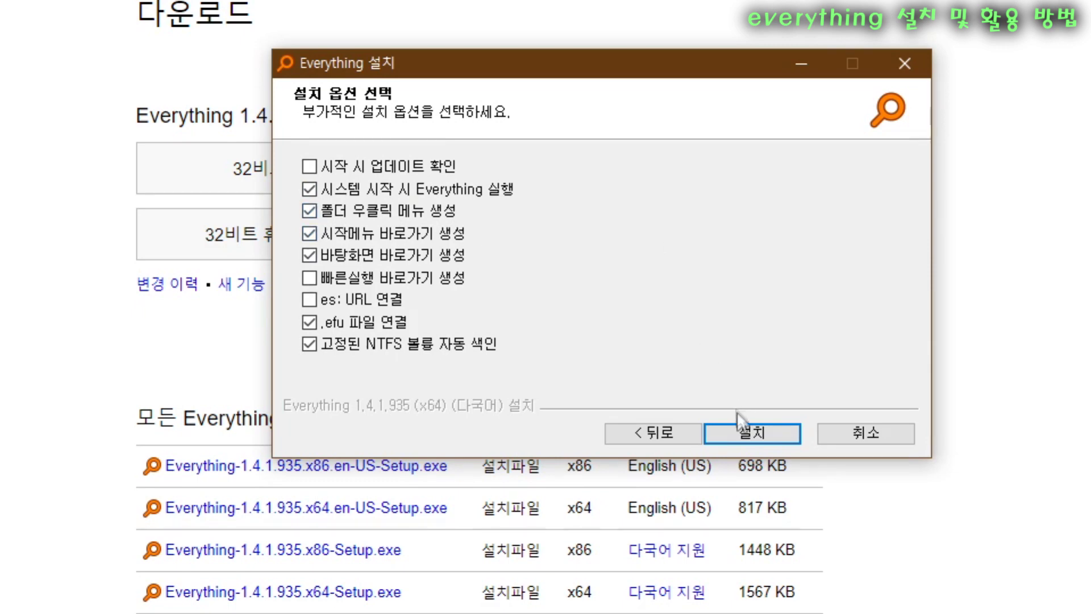
left_click(751, 436)
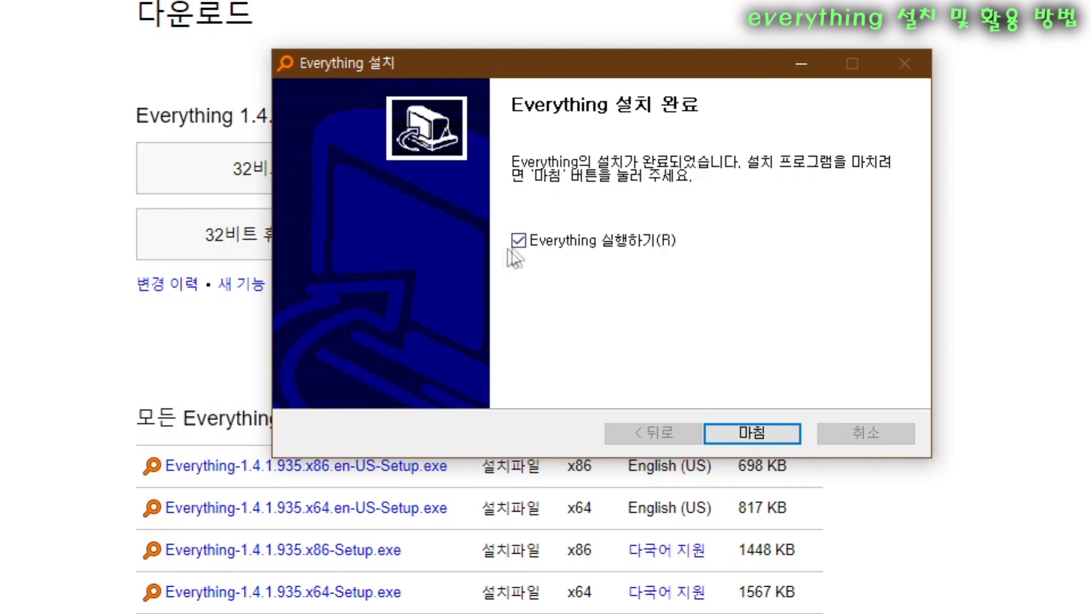
left_click(517, 241)
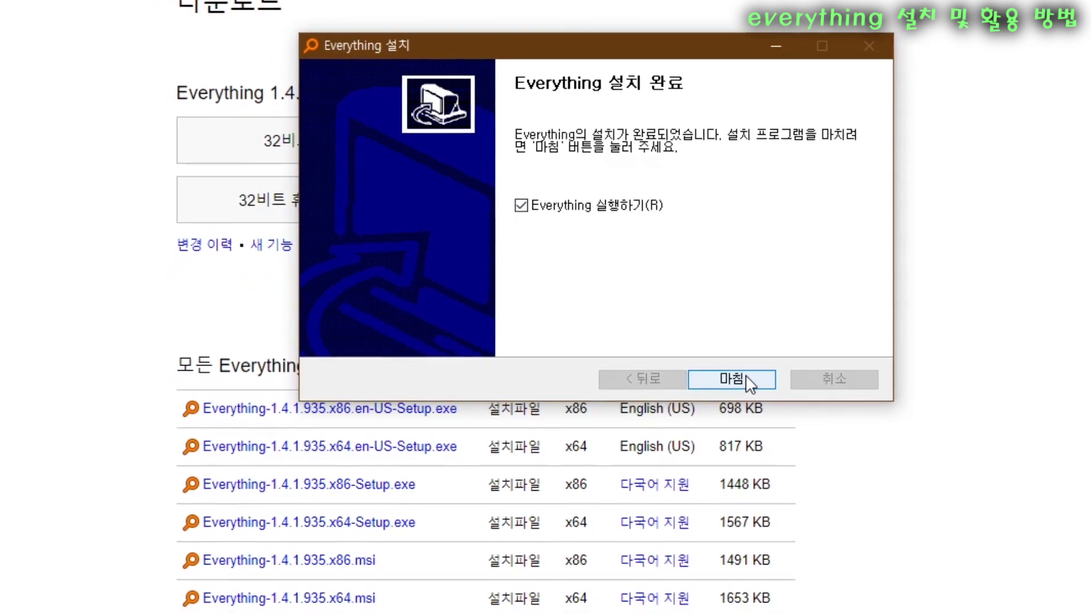
left_click(750, 388)
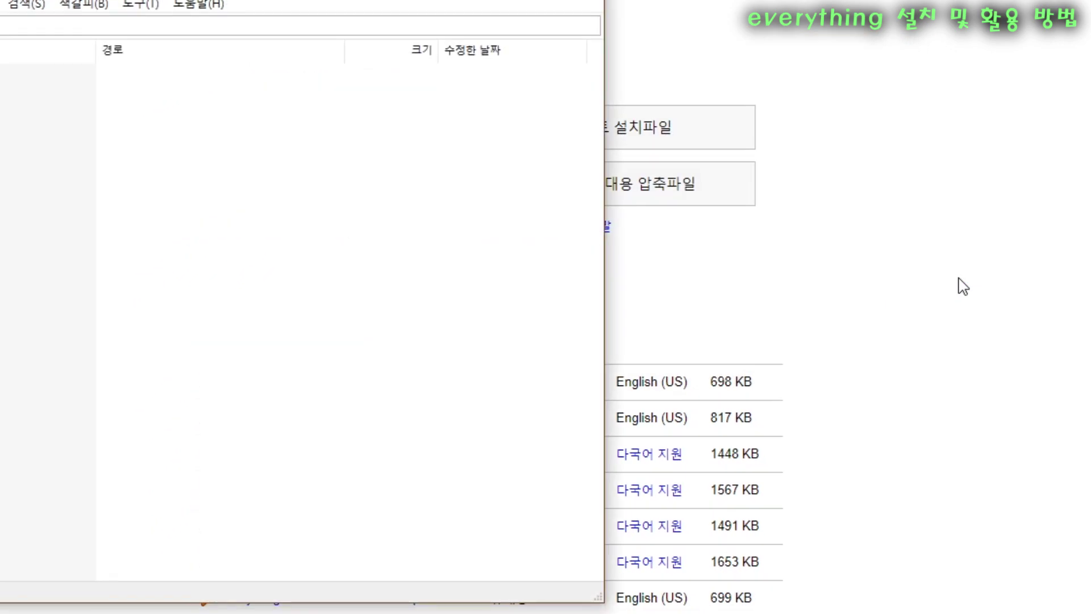
Step: Reposition the Everything window and search all files and folders for "모바일랩"
left_click_drag(105, 1, 546, 3)
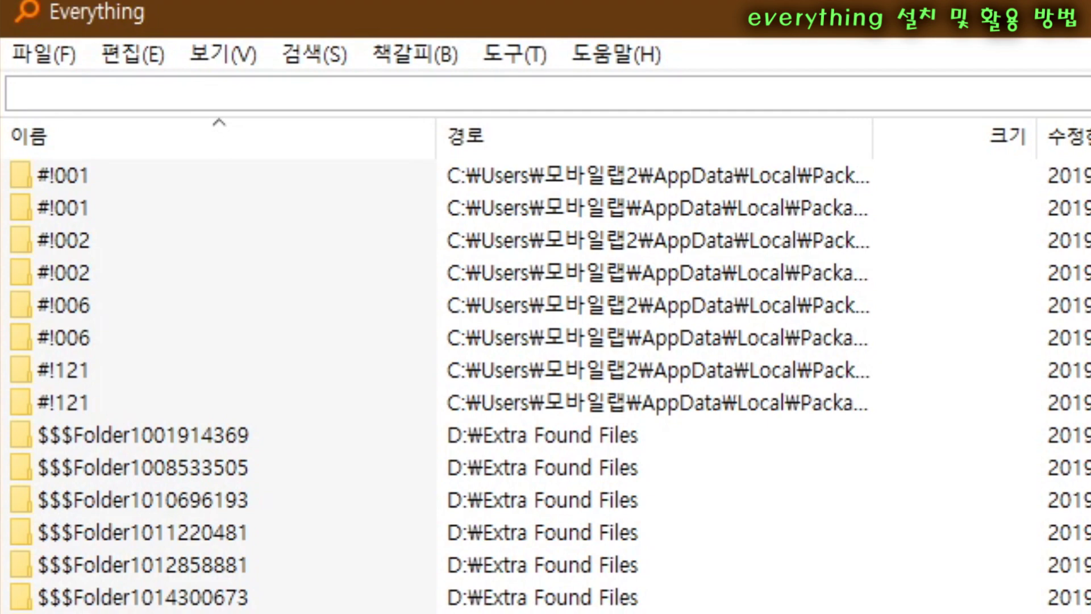
type("모바")
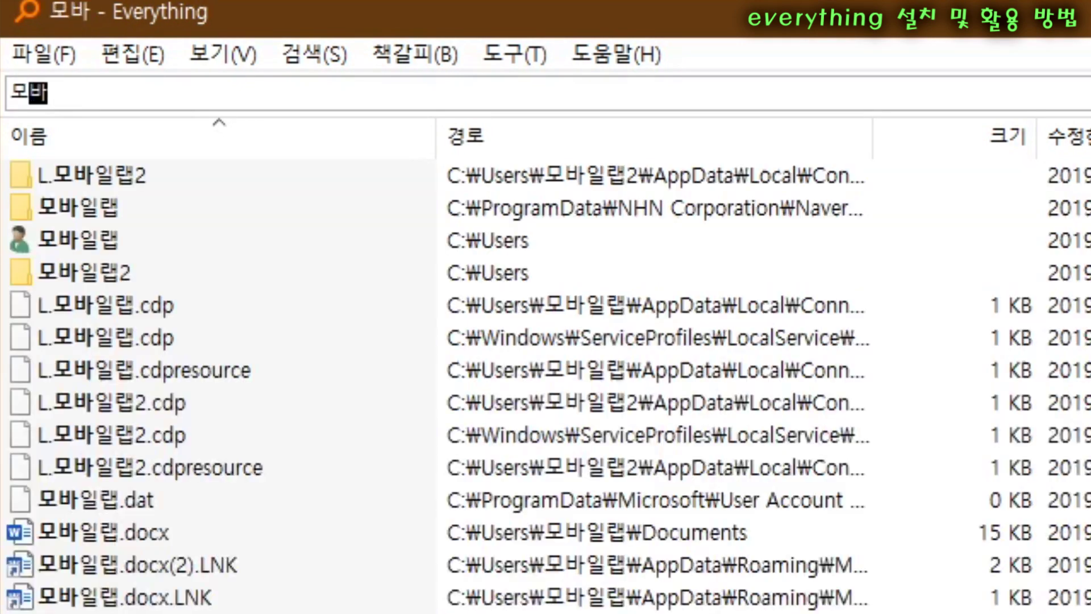
type("일랩")
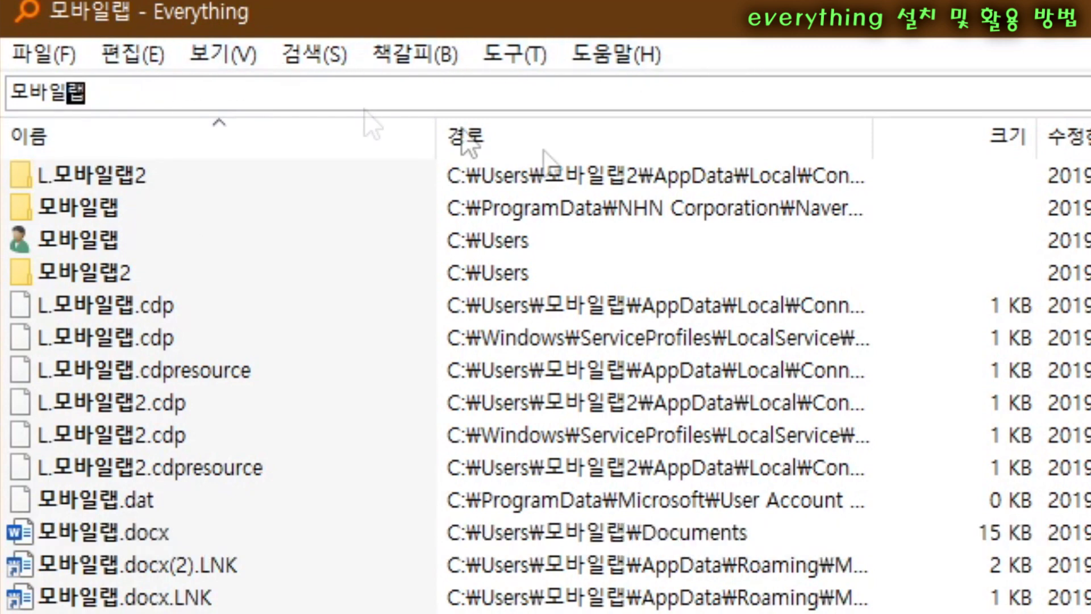
key("Tab")
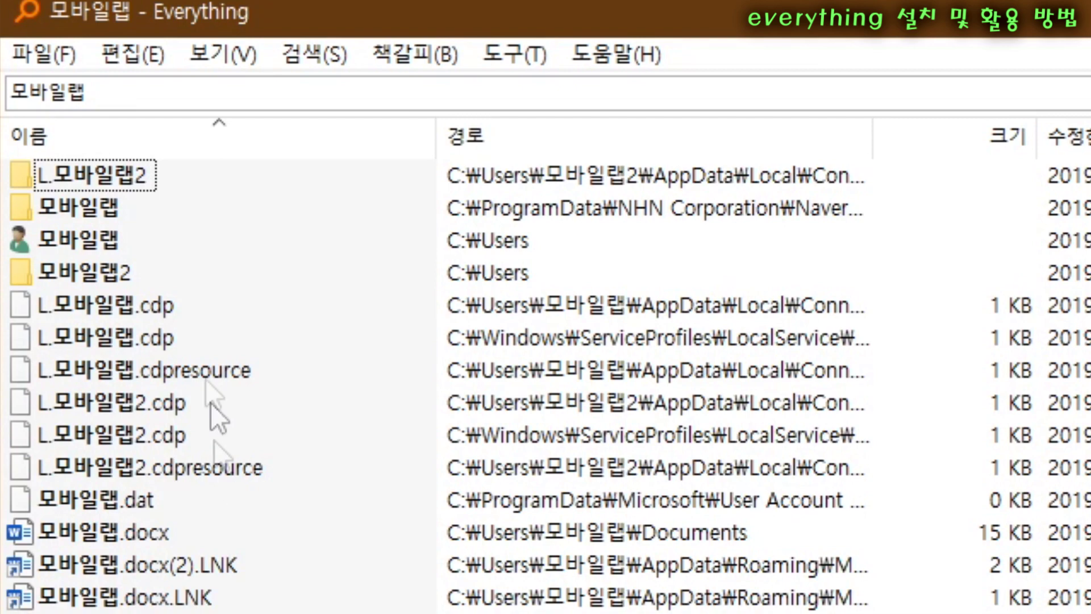
Step: Show the filter selector beside the search field and limit the results to documents (문서)
left_click(214, 45)
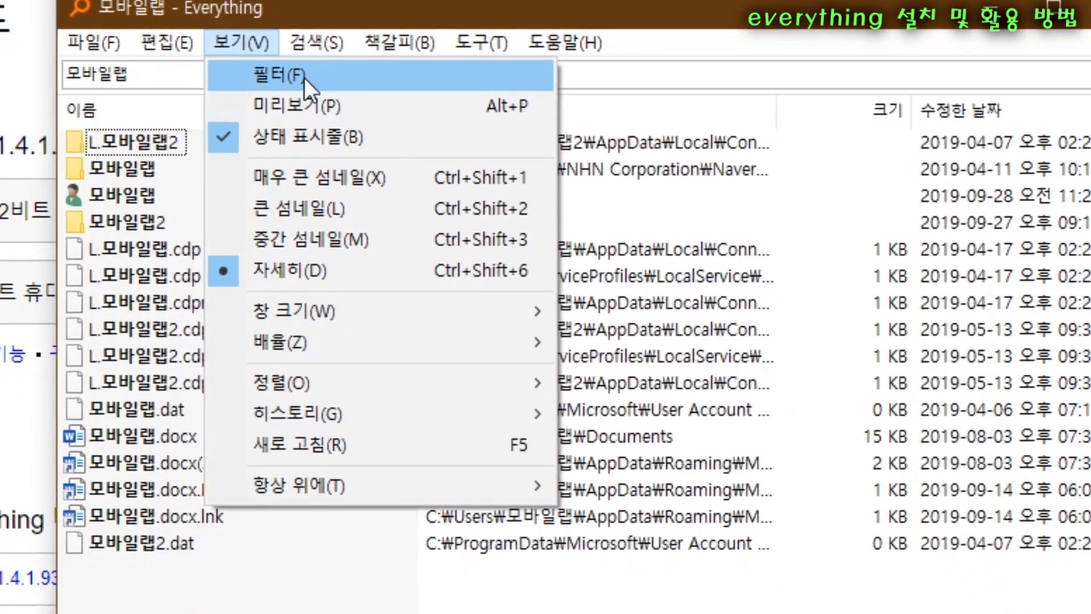
left_click(305, 77)
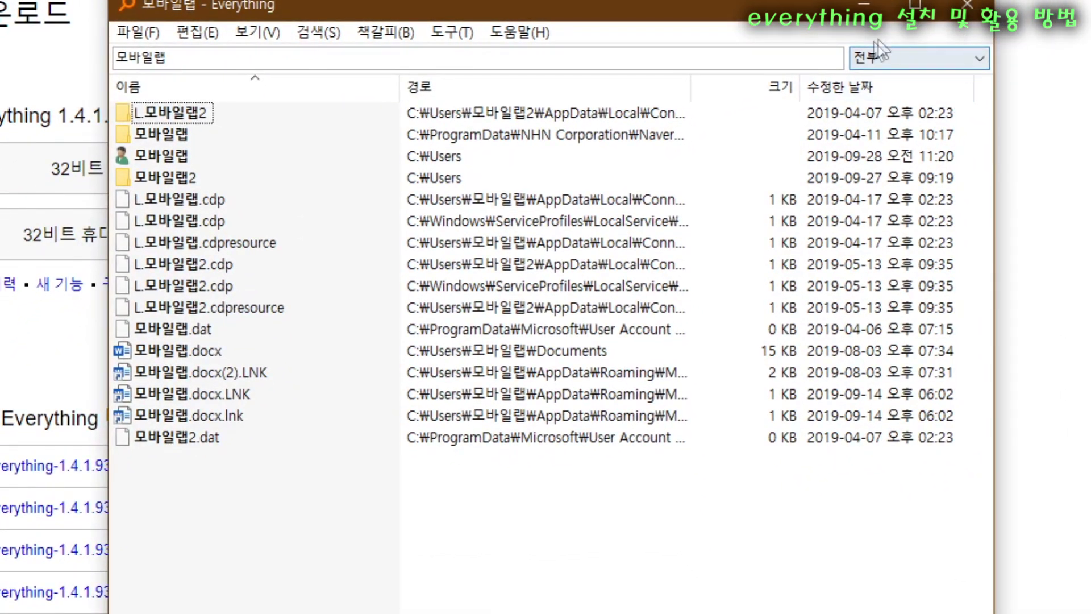
left_click(982, 58)
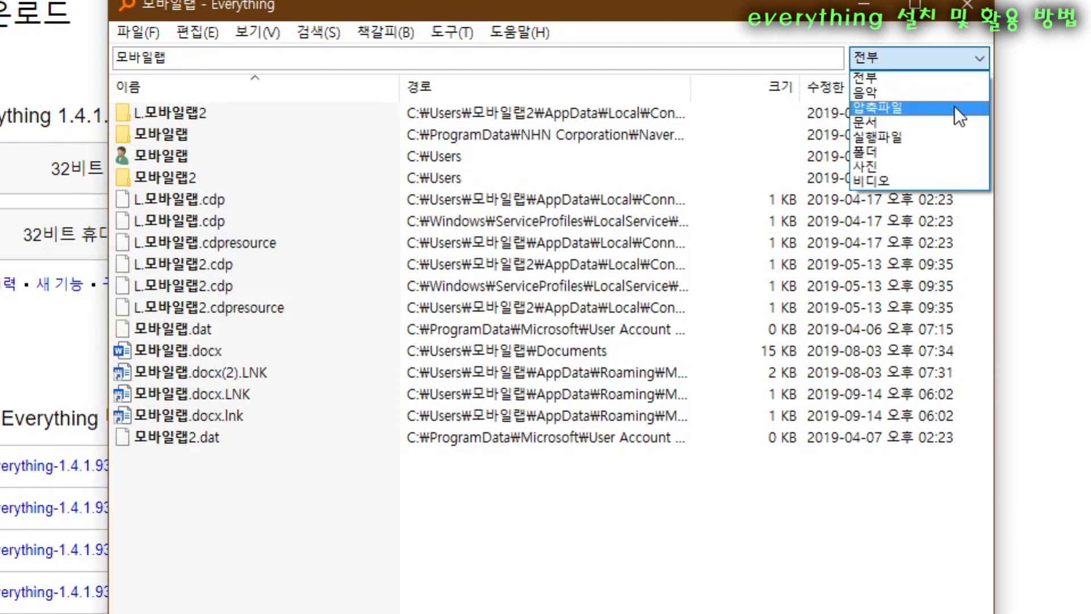
left_click(925, 124)
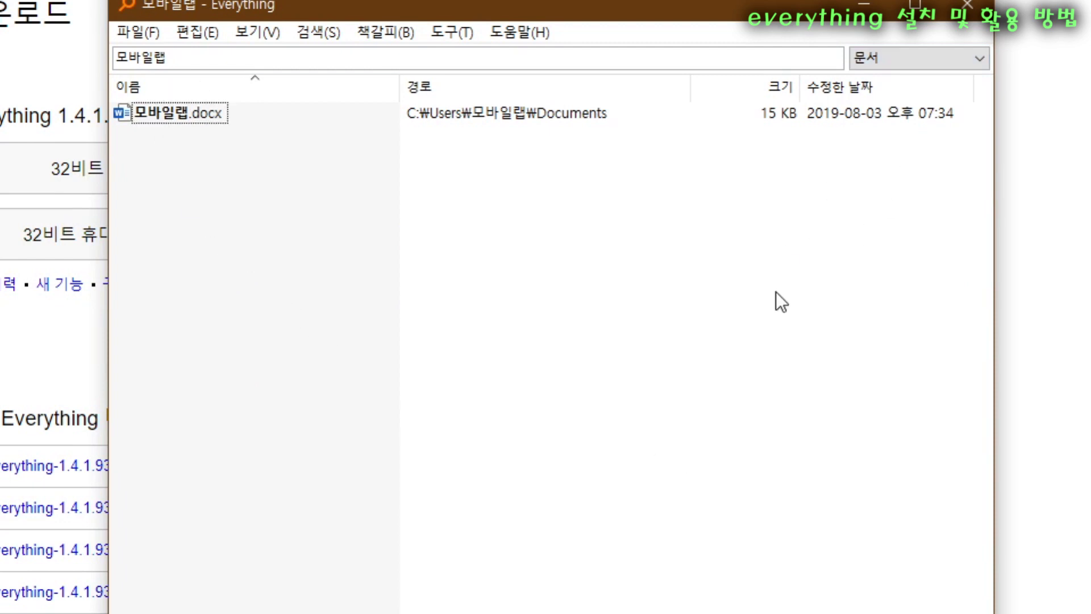
Step: Limit the search results to pictures (사진), and set the filter back to all file types (전부)
left_click(973, 60)
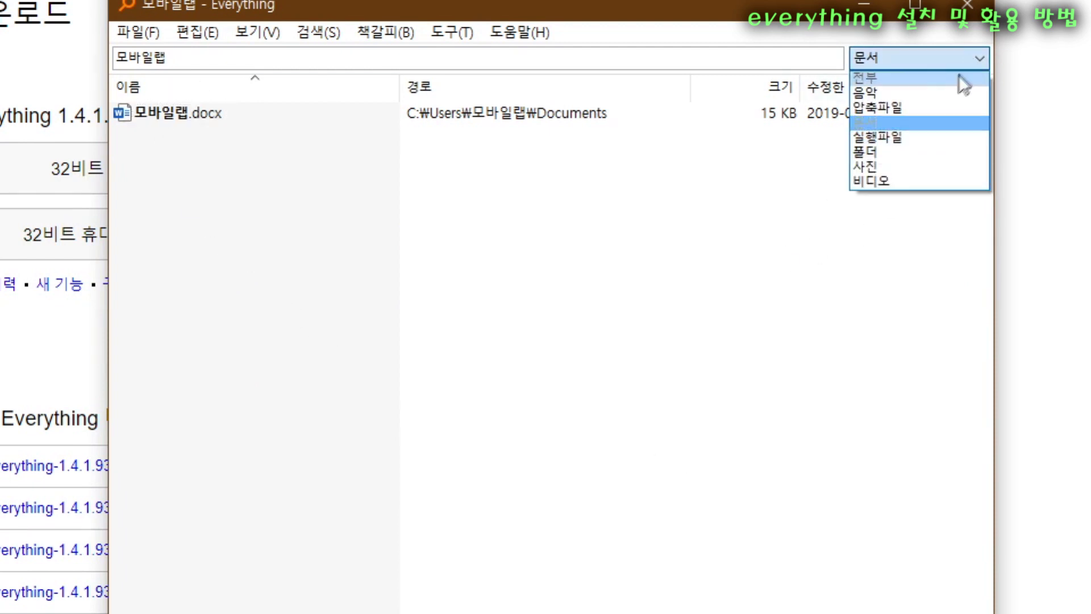
left_click(891, 173)
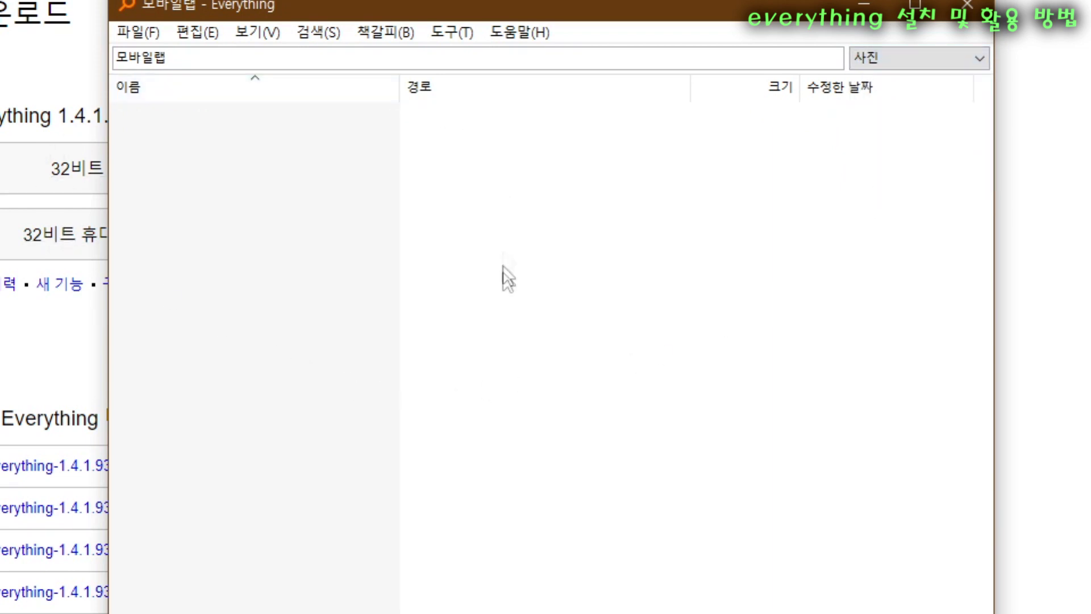
left_click(940, 58)
left_click(929, 79)
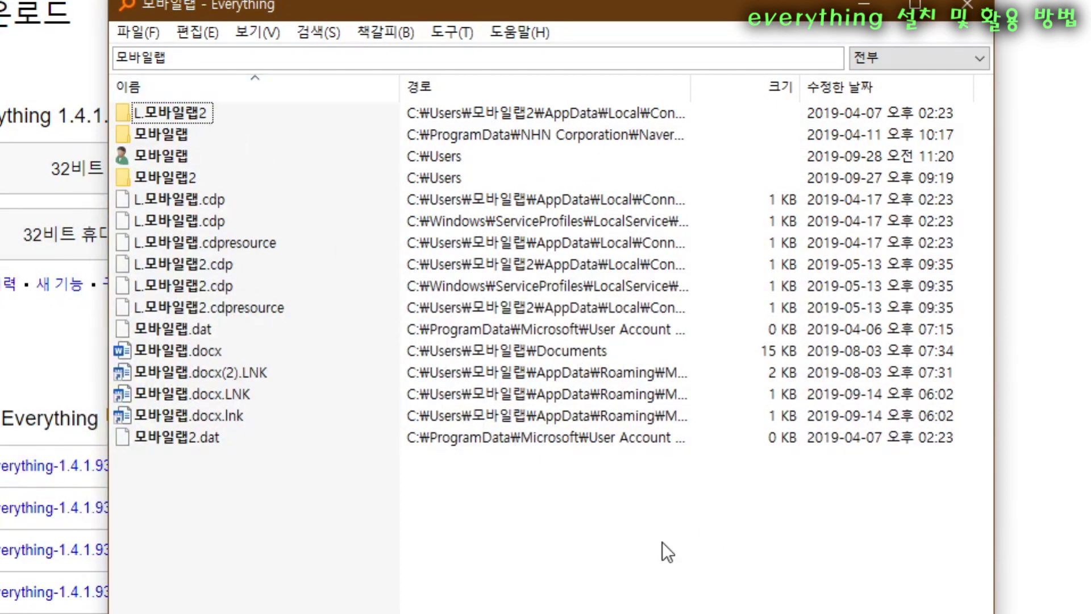
Step: Close the Everything window and browse the Documents folder (문서) and local disk C: in File Explorer
left_click(972, 13)
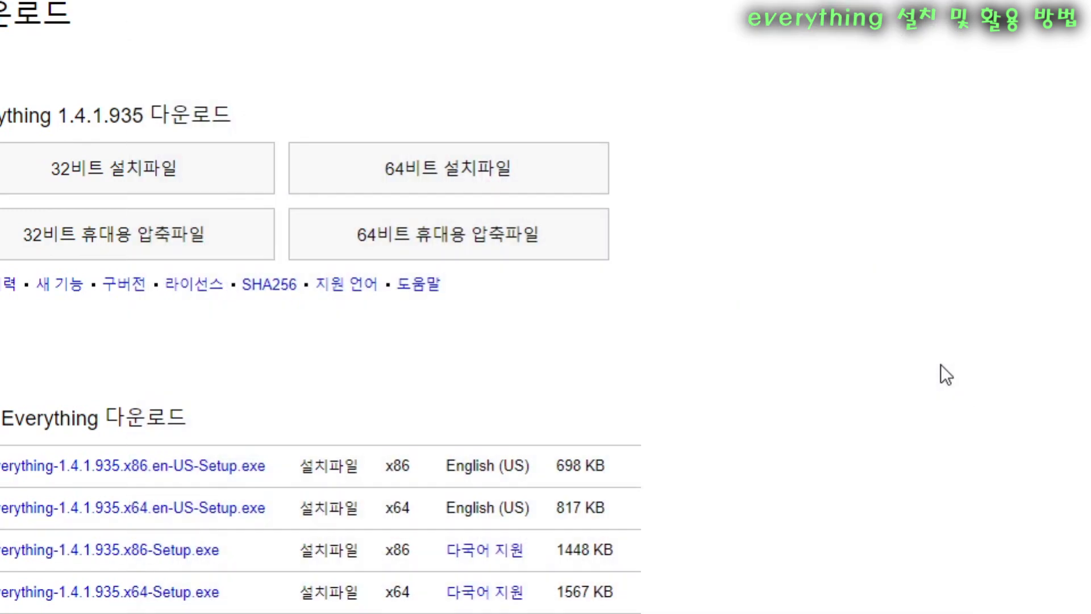
key("super+e")
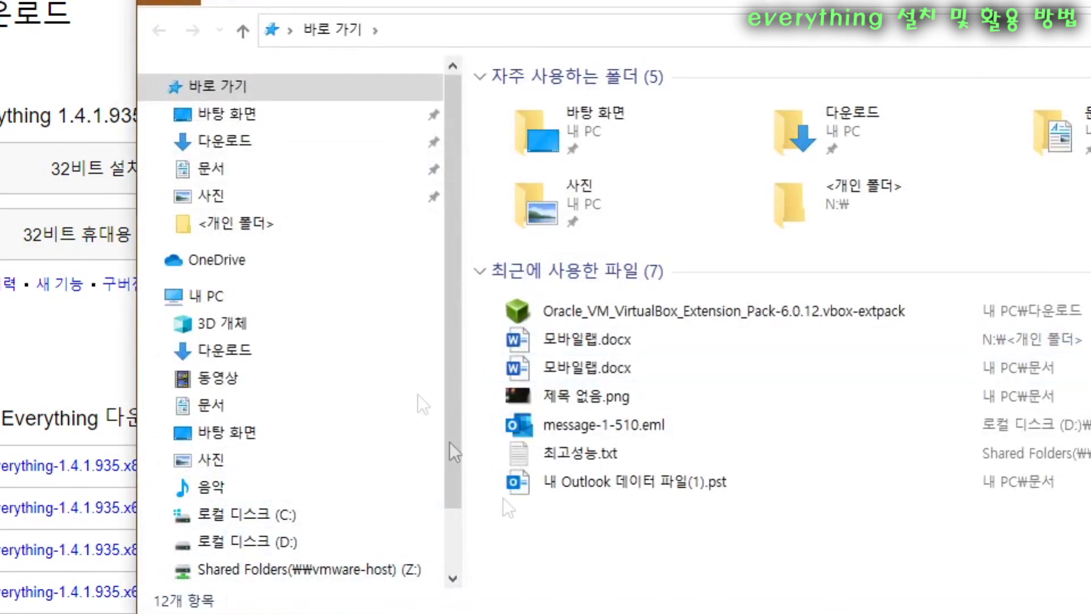
left_click_drag(483, 9, 478, 0)
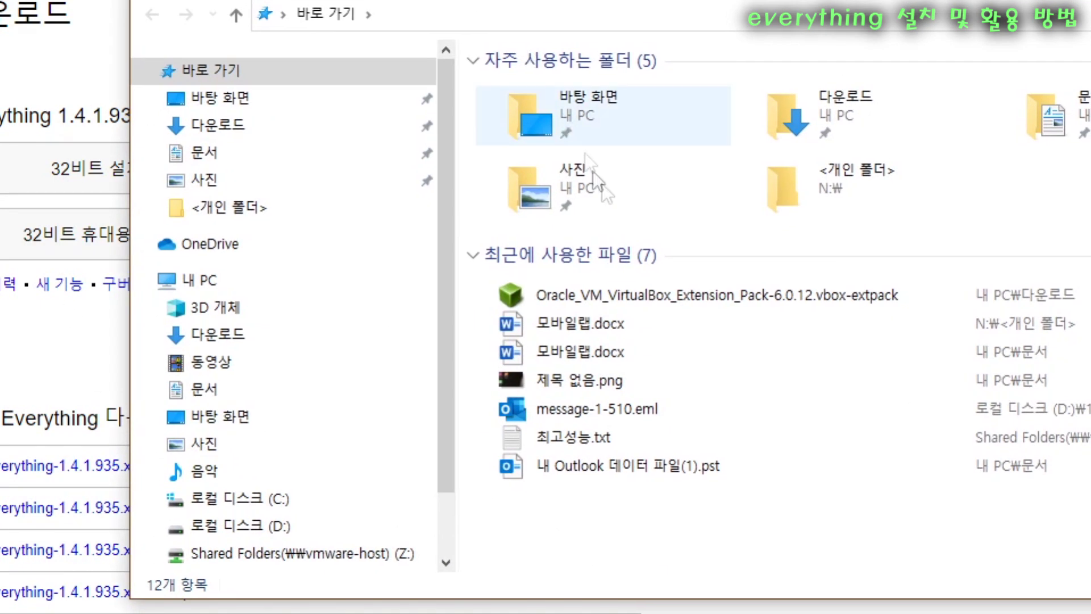
left_click(210, 391)
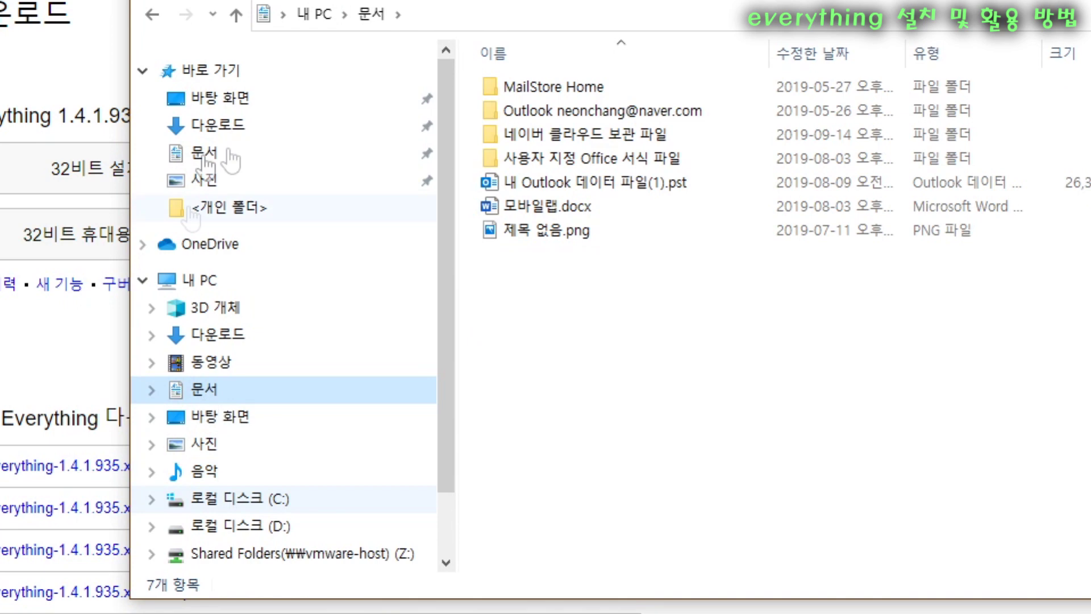
left_click(246, 505)
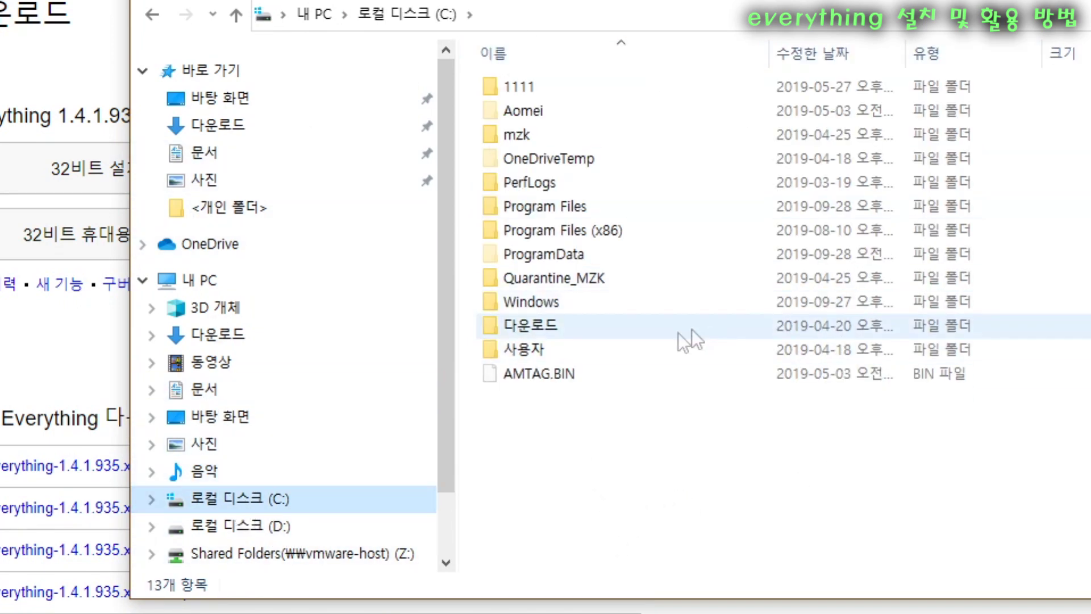
left_click(689, 495)
Step: Start an Everything search (Everything 검색) restricted to the Windows folder on the C: drive
left_click(530, 305)
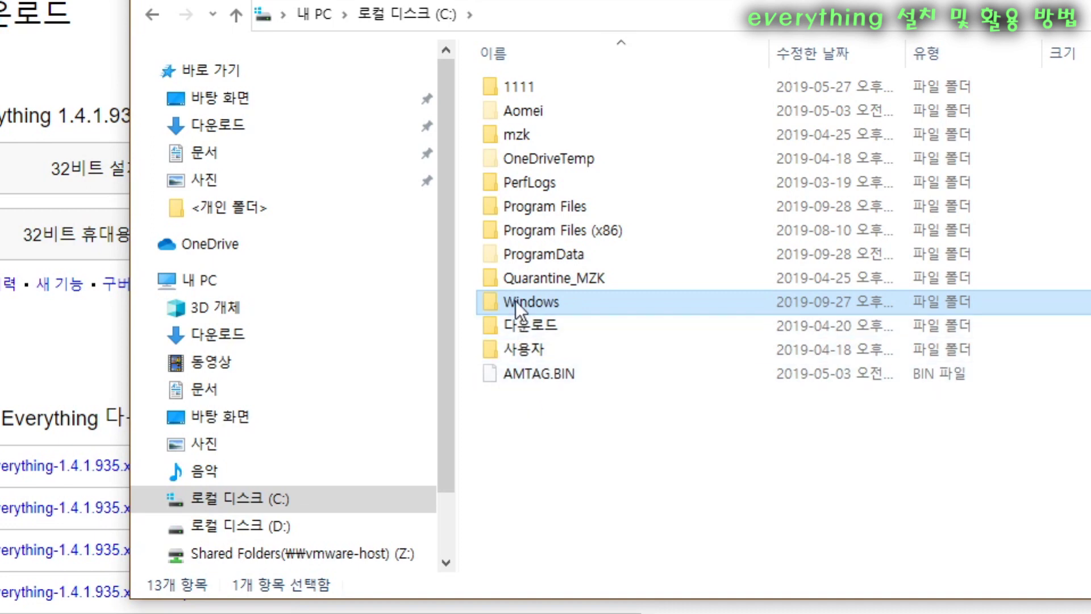
mouse_move(516, 301)
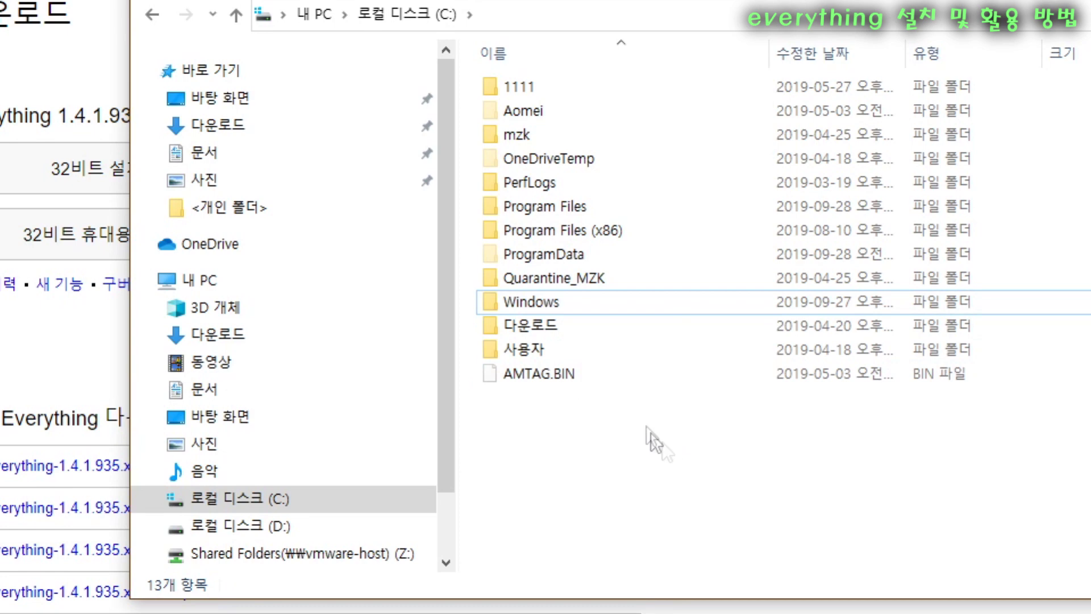
right_click(537, 308)
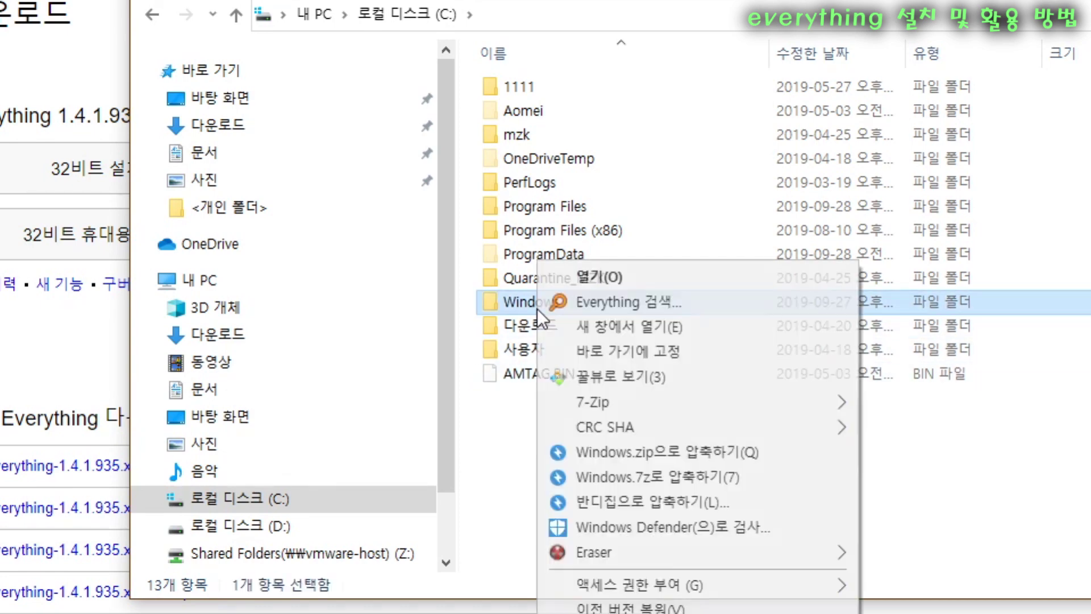
left_click(674, 306)
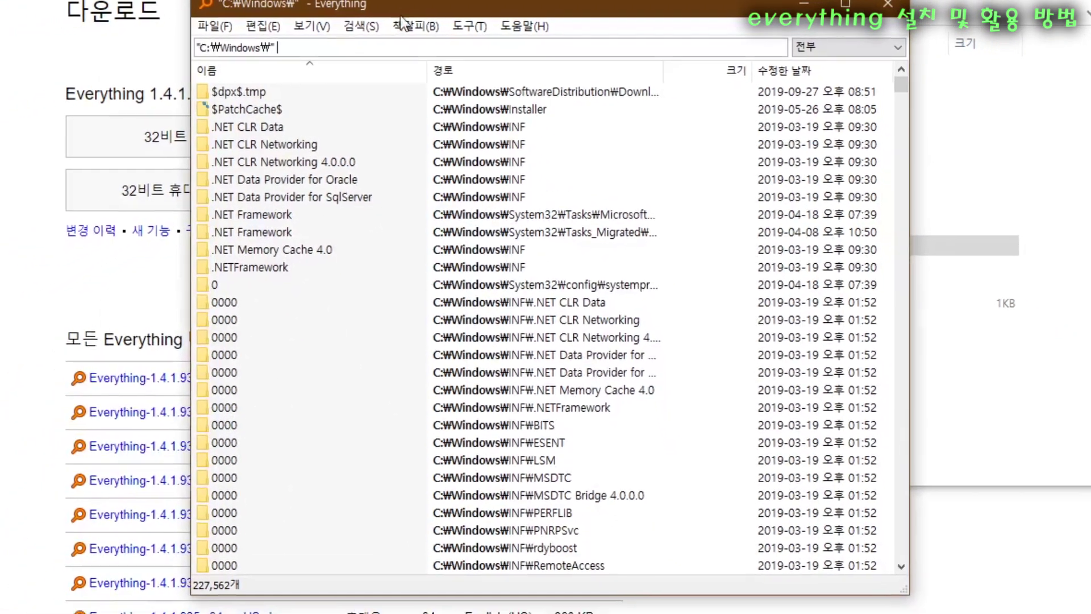
Step: Narrow the search inside C:\Windows to names containing "driver", keeping the folder path in the query
scroll(555, 399, "down", 20)
scroll(554, 369, "down", 20)
scroll(547, 398, "up", 12)
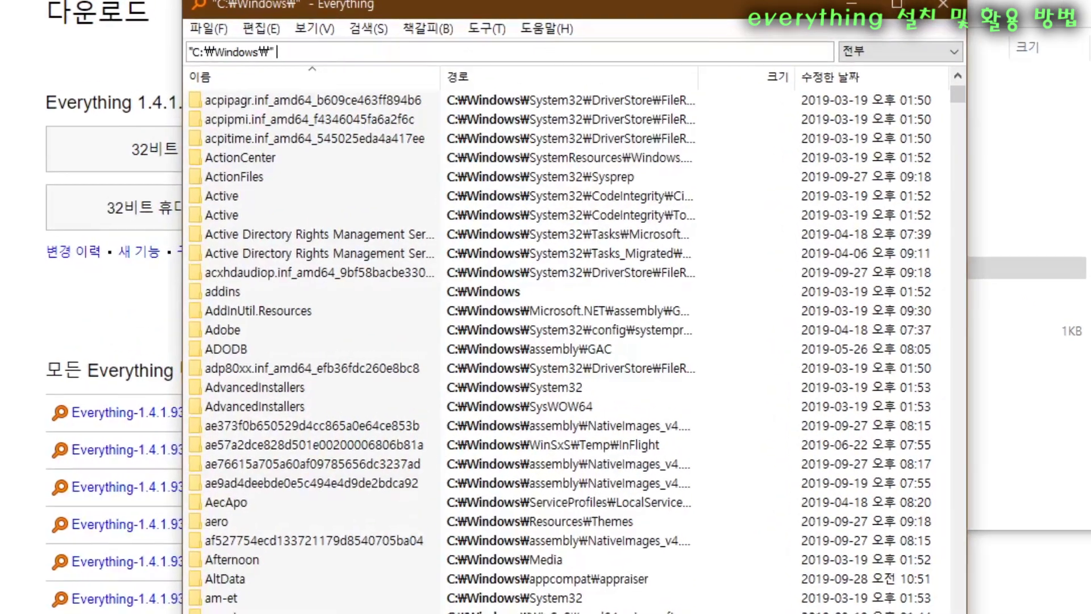
scroll(585, 369, "up", 10)
scroll(585, 369, "up", 15)
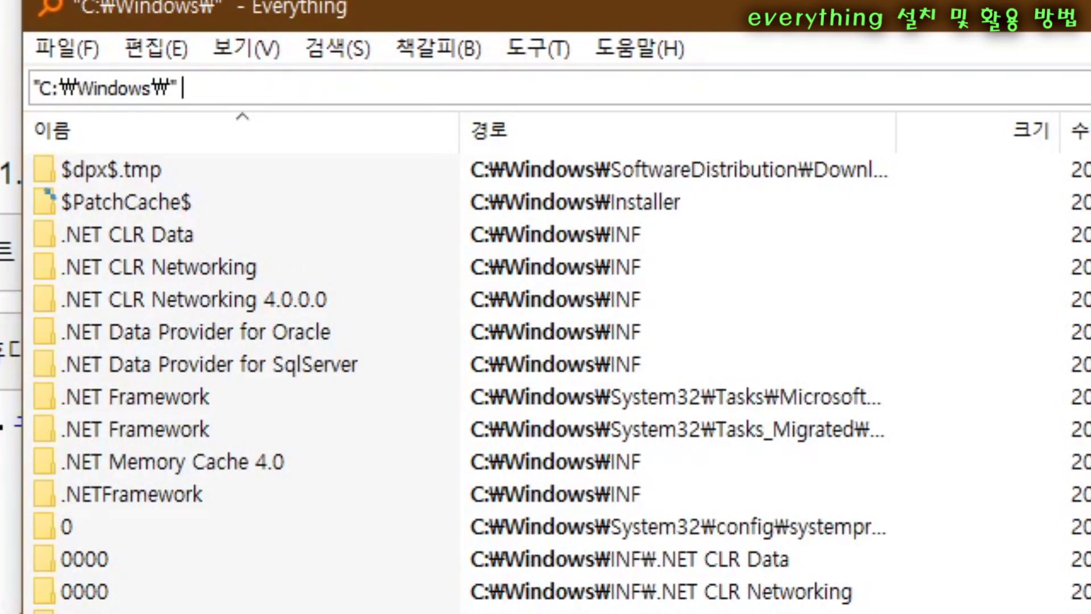
type("ㅇㄱ")
key("BackSpace")
key("BackSpace")
key("Hangul")
type("driver")
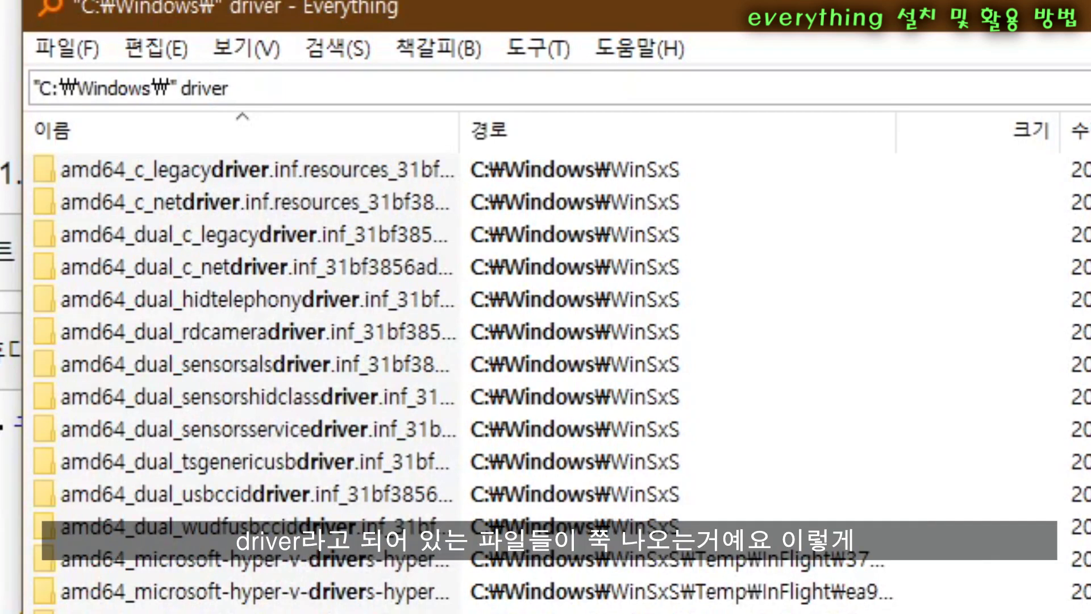
Step: Refine the Windows folder search further by adding the terms "inf", "amd" and "dual" after "driver"
scroll(659, 239, "down", 4)
scroll(709, 606, "down", 12)
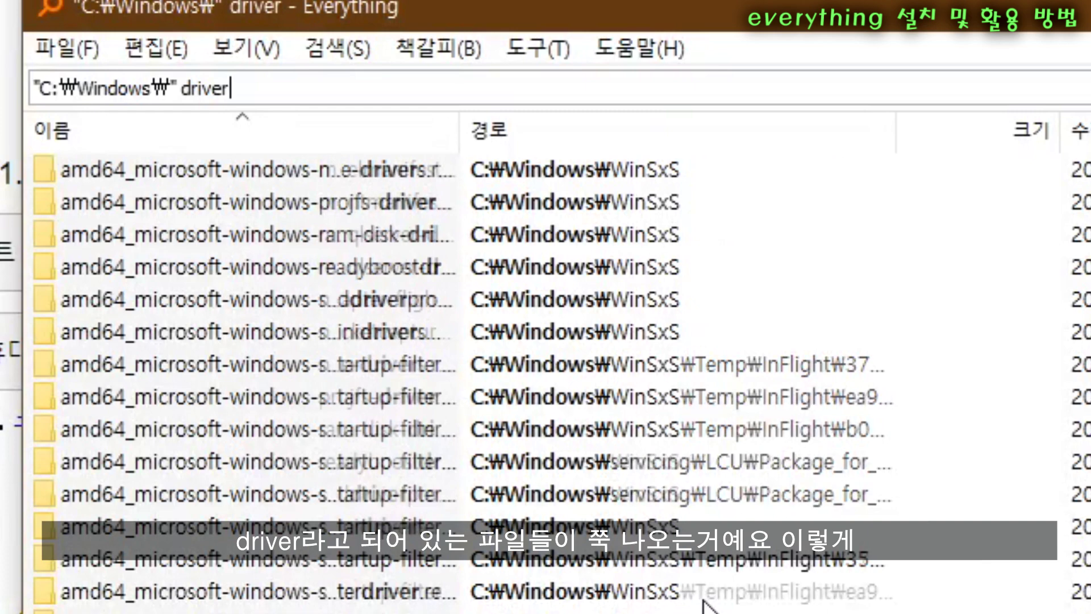
scroll(709, 607, "up", 8)
scroll(705, 604, "up", 5)
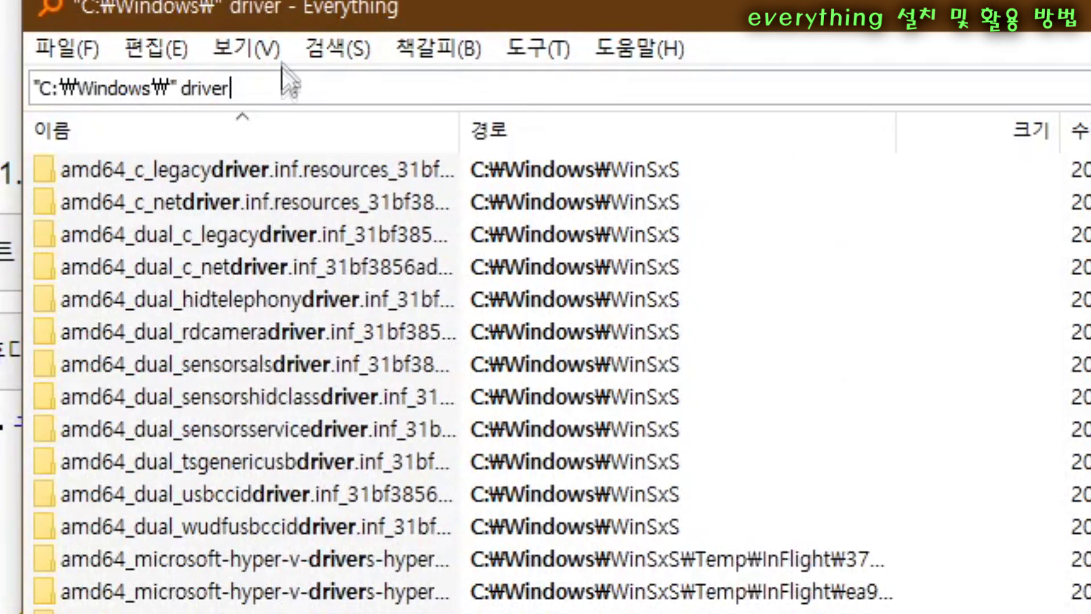
type("in")
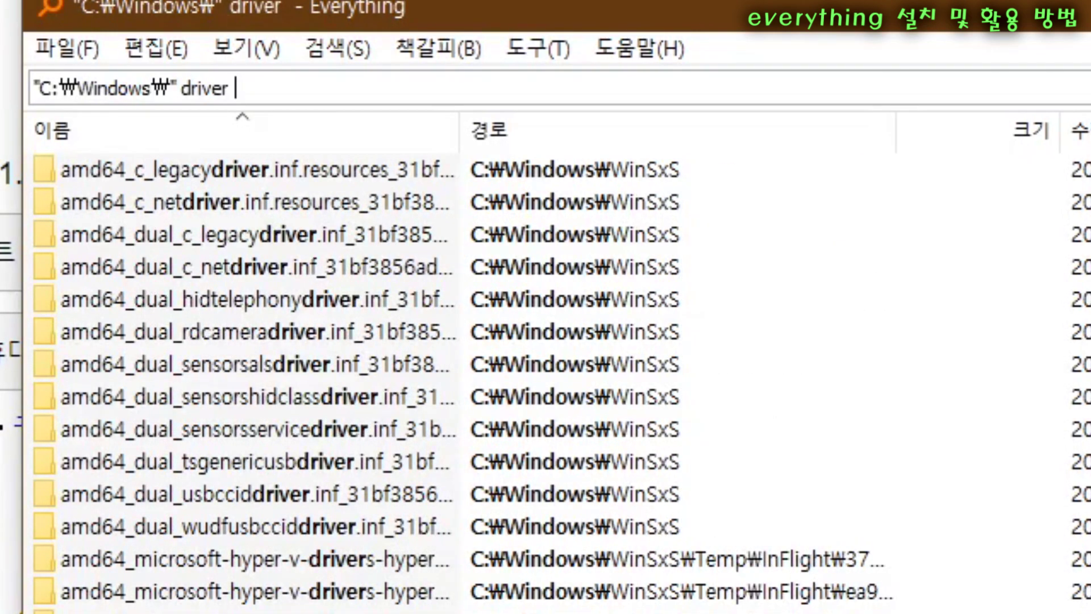
type("f ")
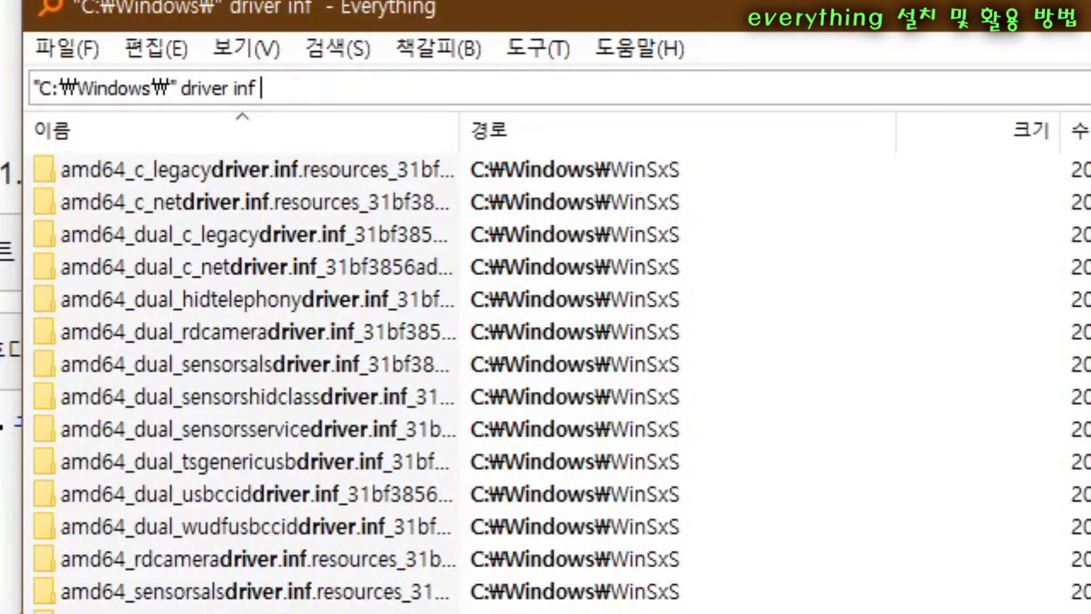
type("amd")
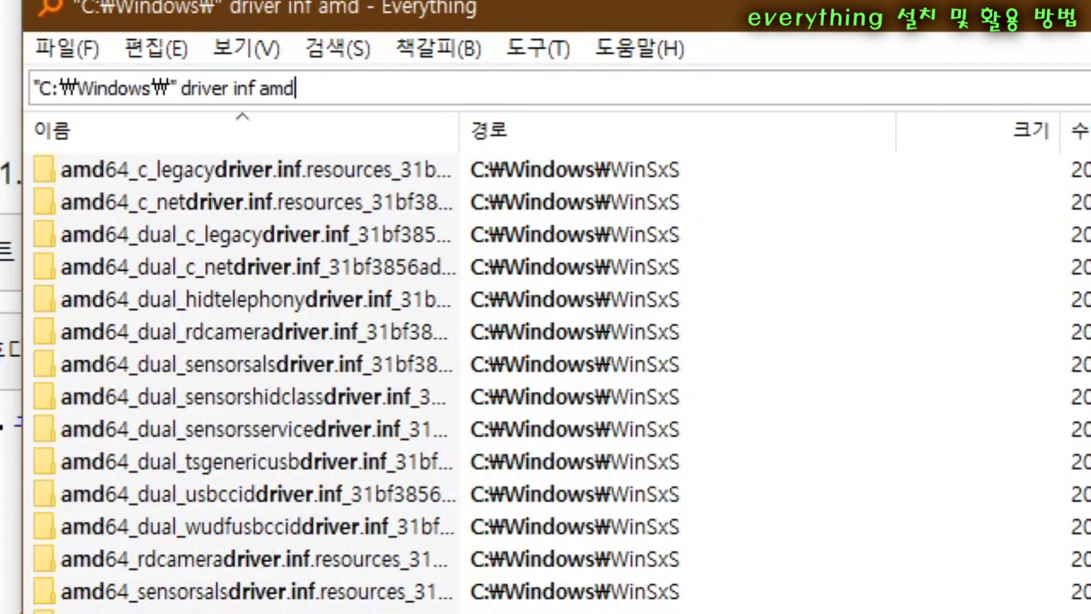
type(" dual")
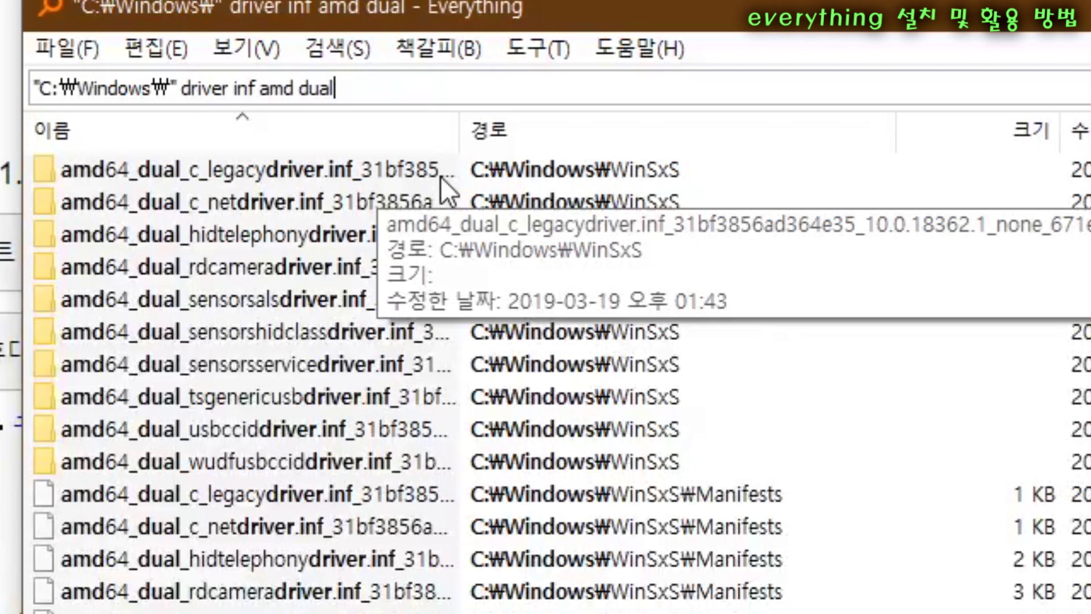
key("ctrl+a")
key("End")
key("ctrl+shift+Left")
key("ctrl+shift+Left")
key("ctrl+shift+Left")
key("ctrl+shift+Left")
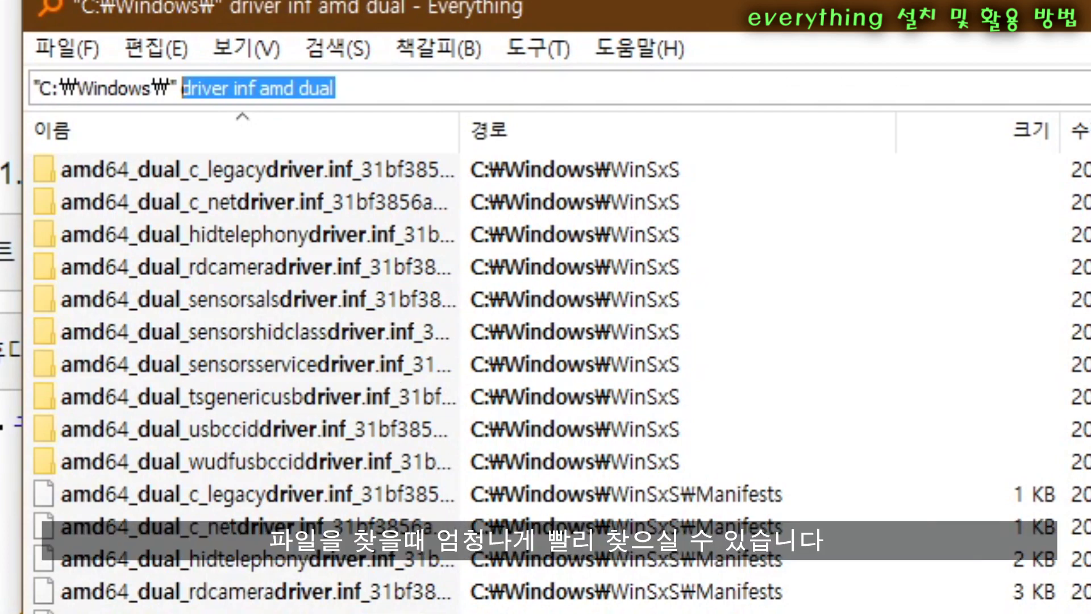
key("Tab")
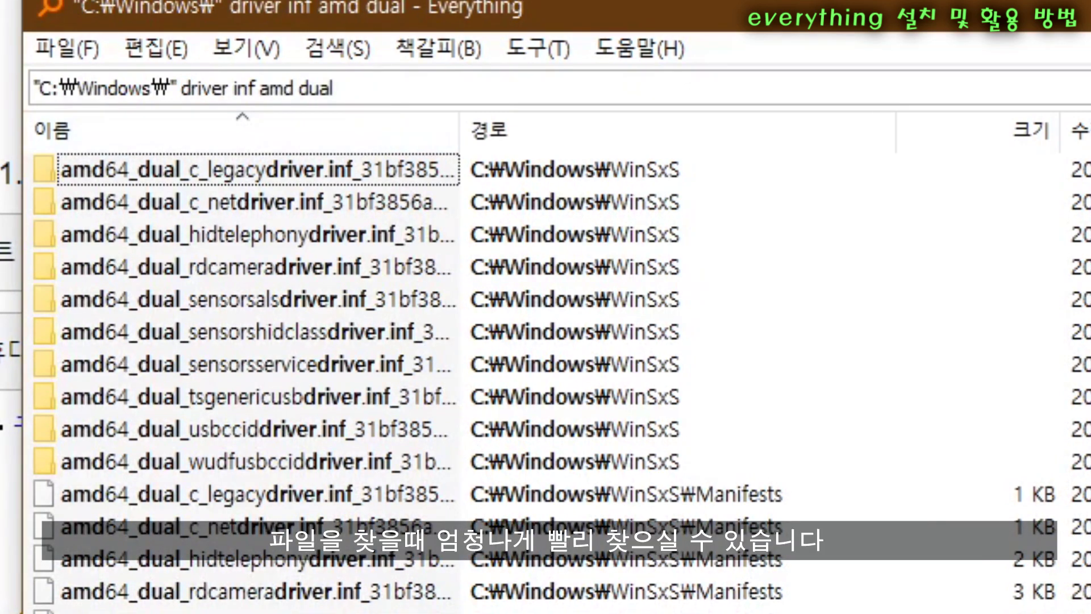
key("Tab")
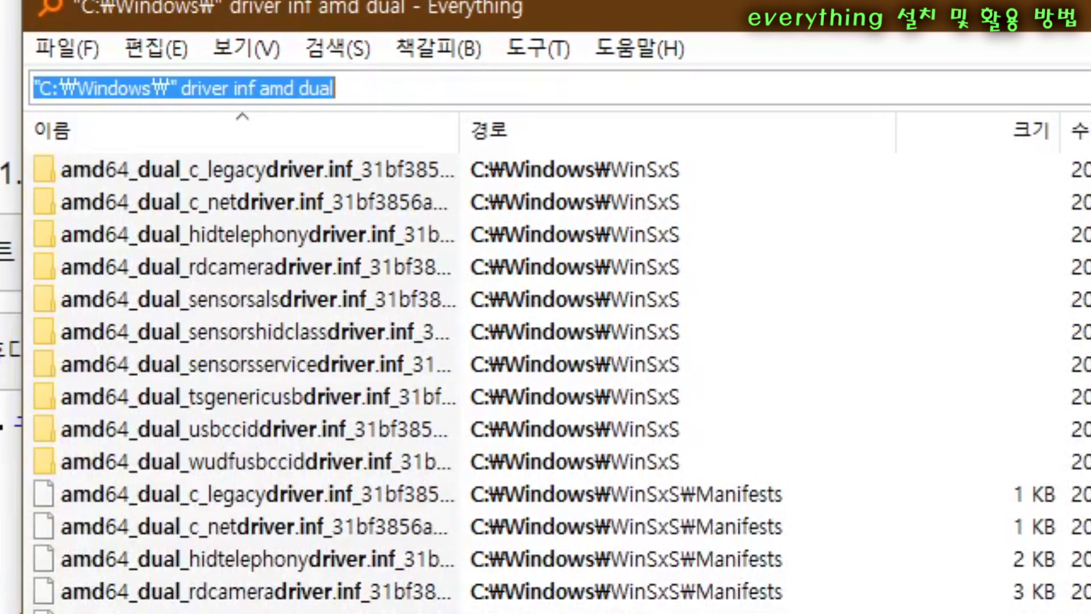
key("Tab")
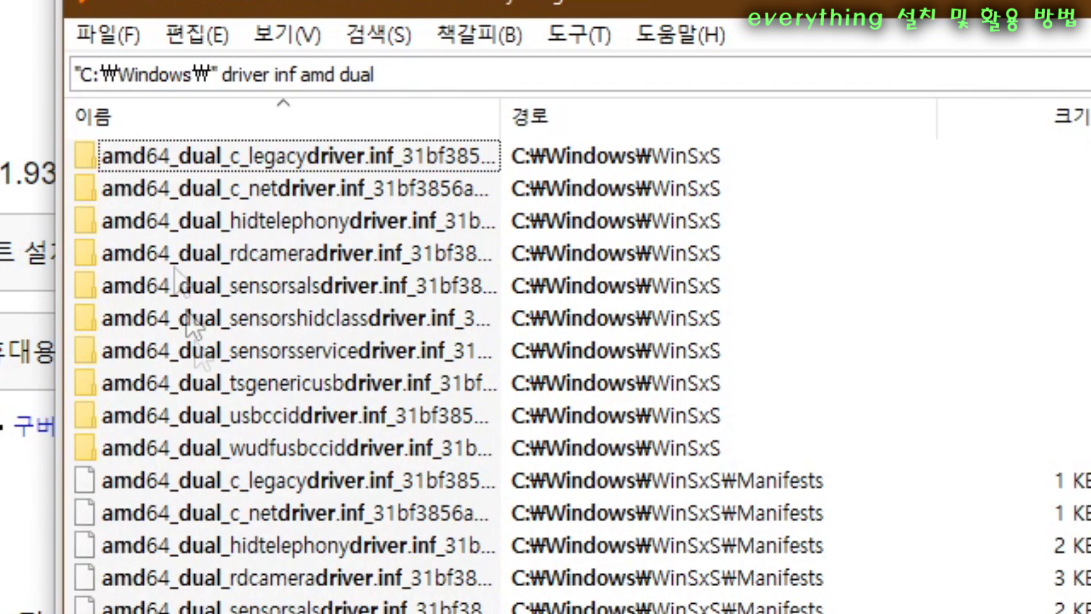
left_click(109, 27)
mouse_move(240, 34)
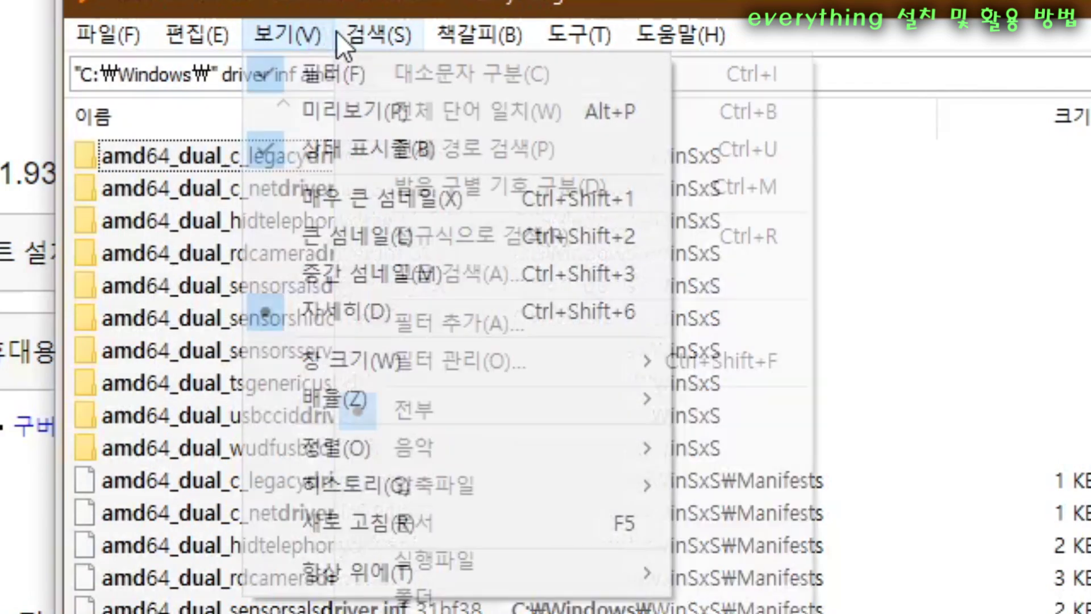
mouse_move(521, 36)
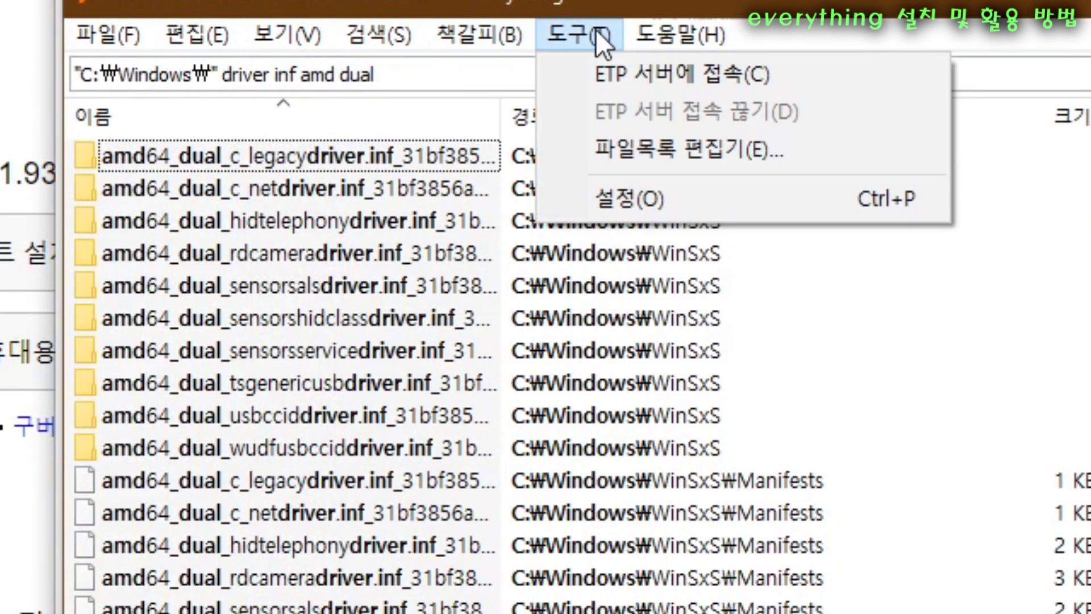
mouse_move(192, 20)
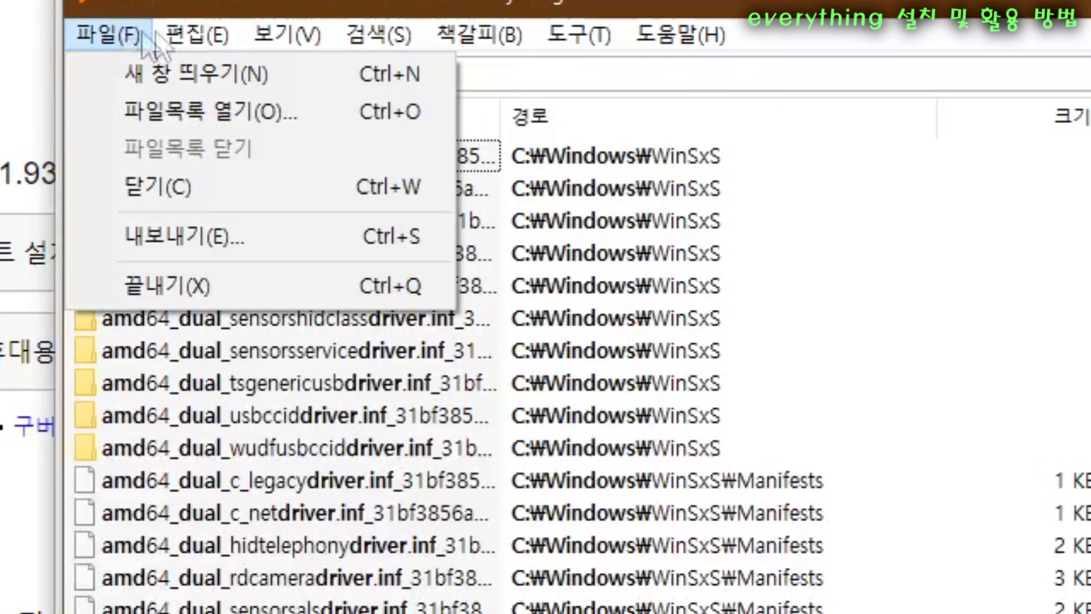
mouse_move(408, 46)
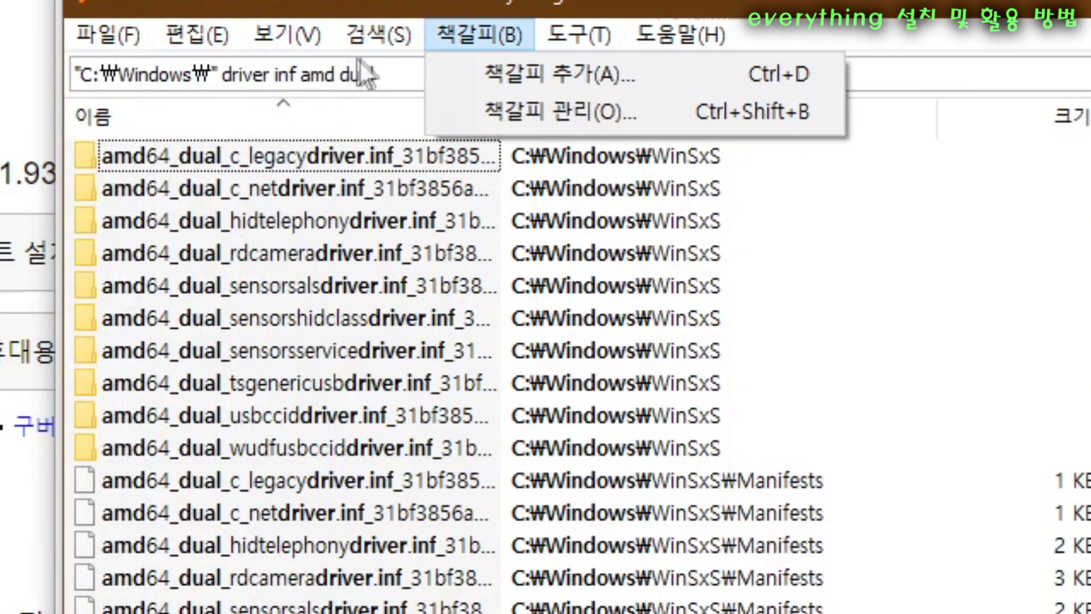
mouse_move(467, 39)
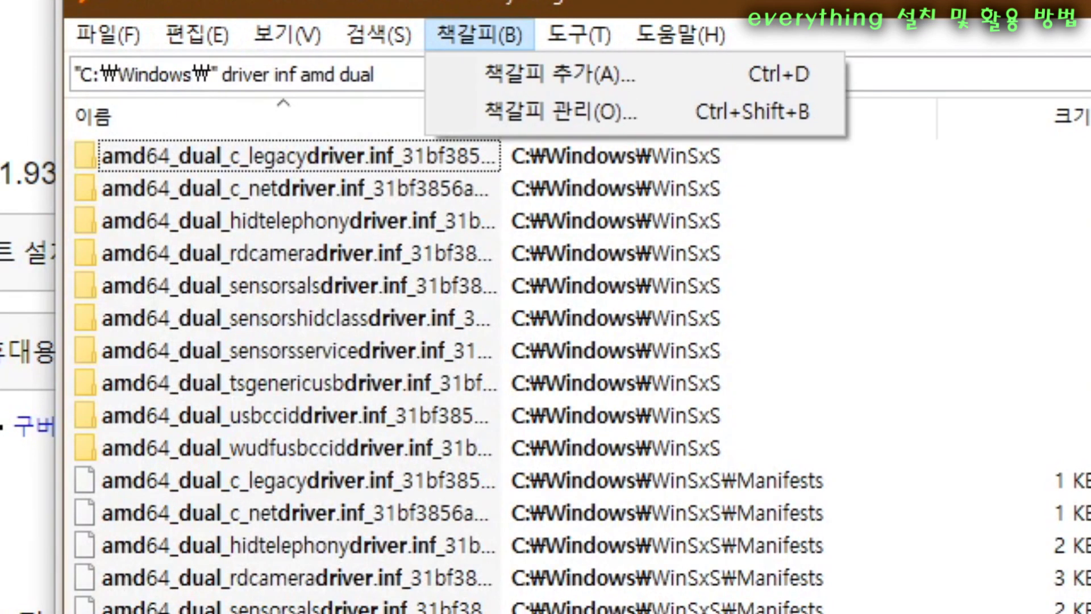
left_click(605, 162)
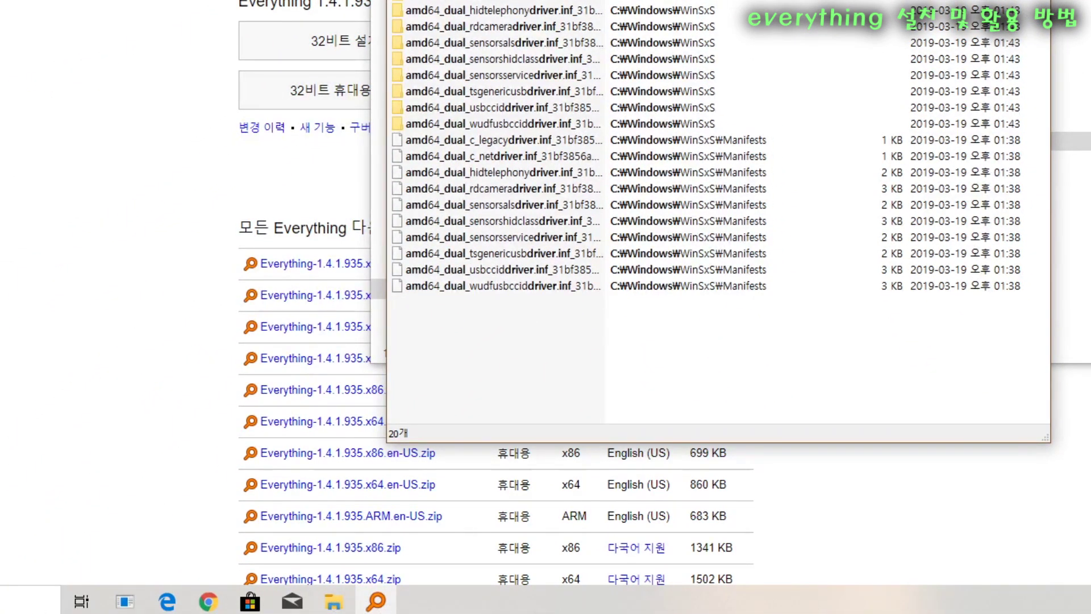
Step: Pin the running Everything program to the taskbar
right_click(377, 602)
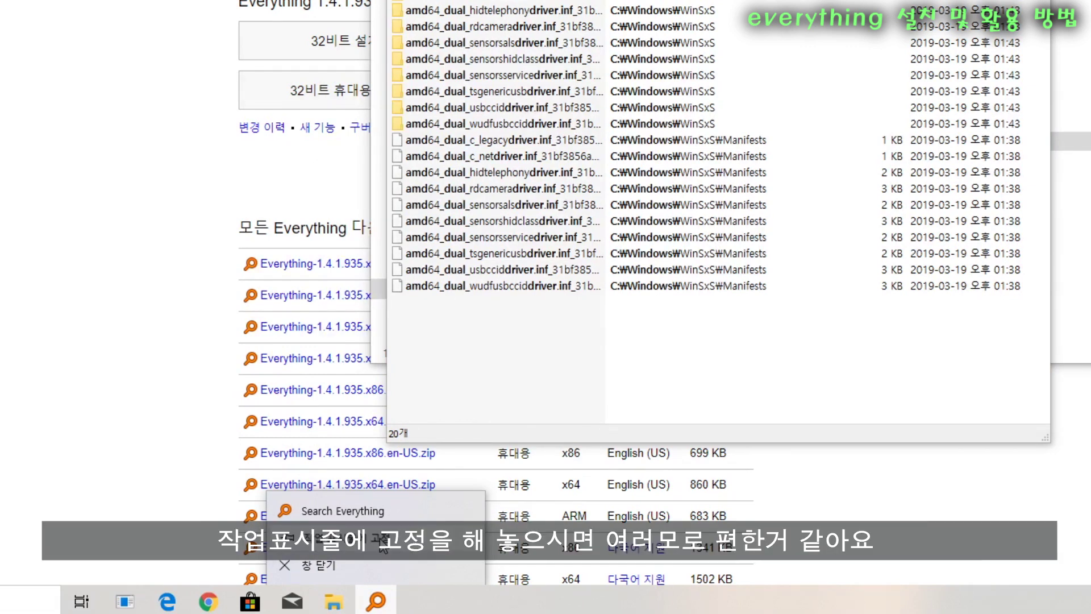
left_click(382, 542)
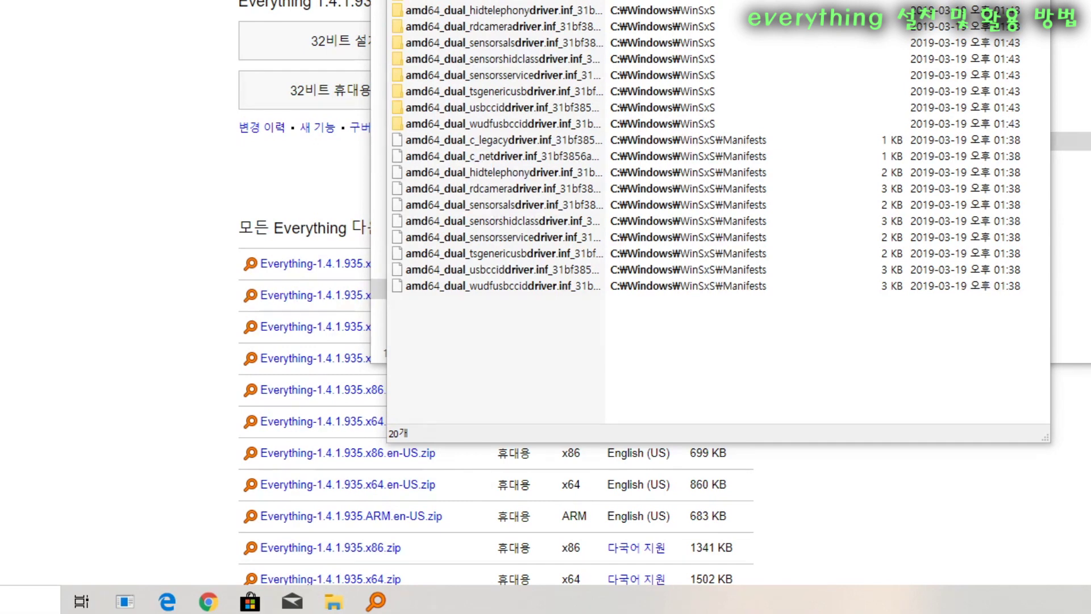
Step: Return to File Explorer and choose the Everything search (Everything 검색) for the Windows folder again
left_click(372, 603)
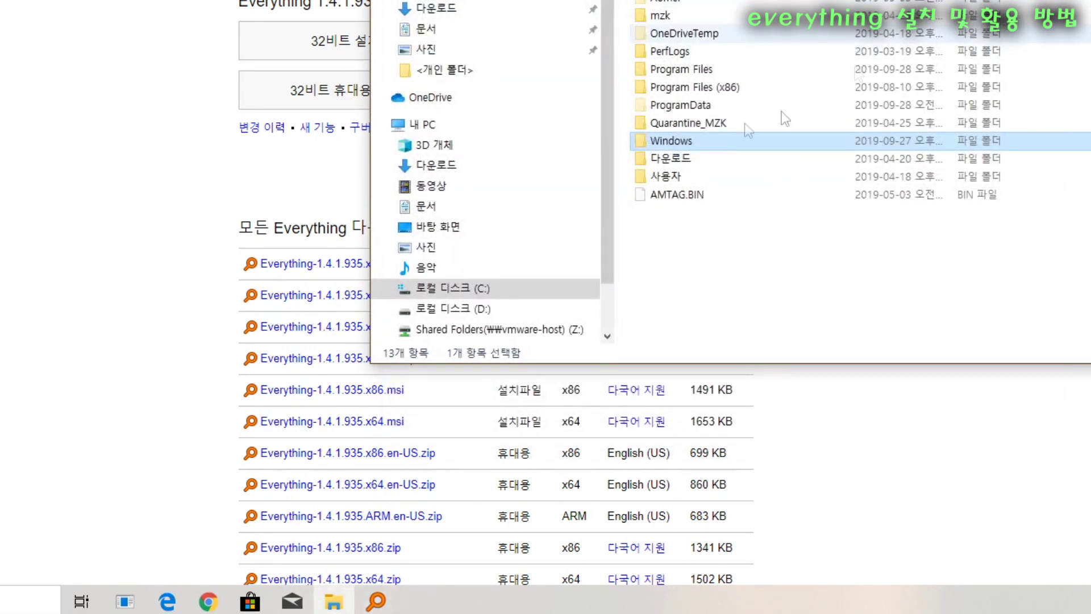
right_click(680, 142)
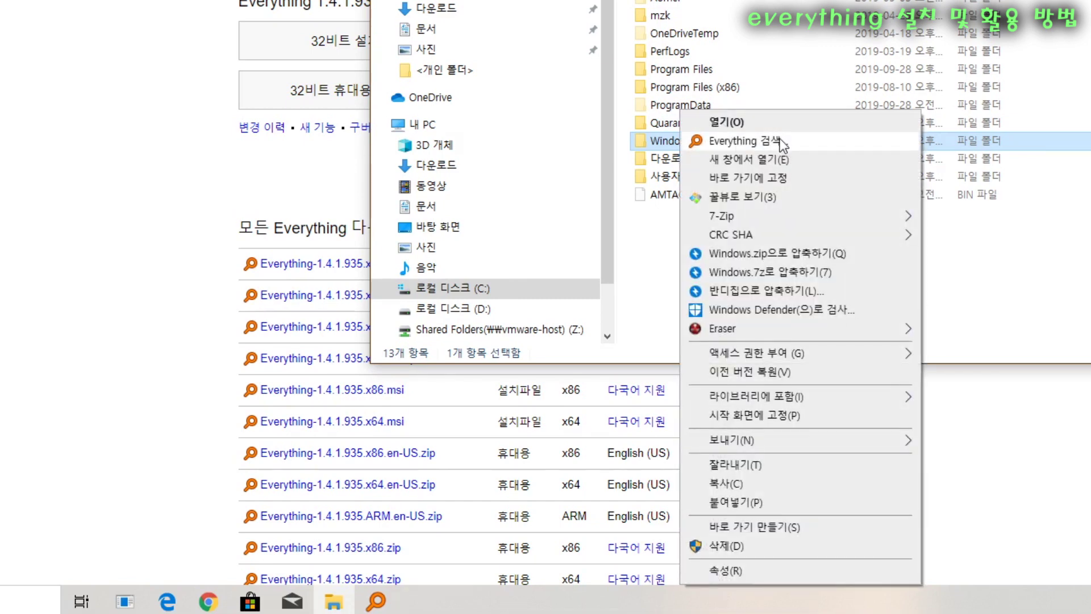
left_click(779, 138)
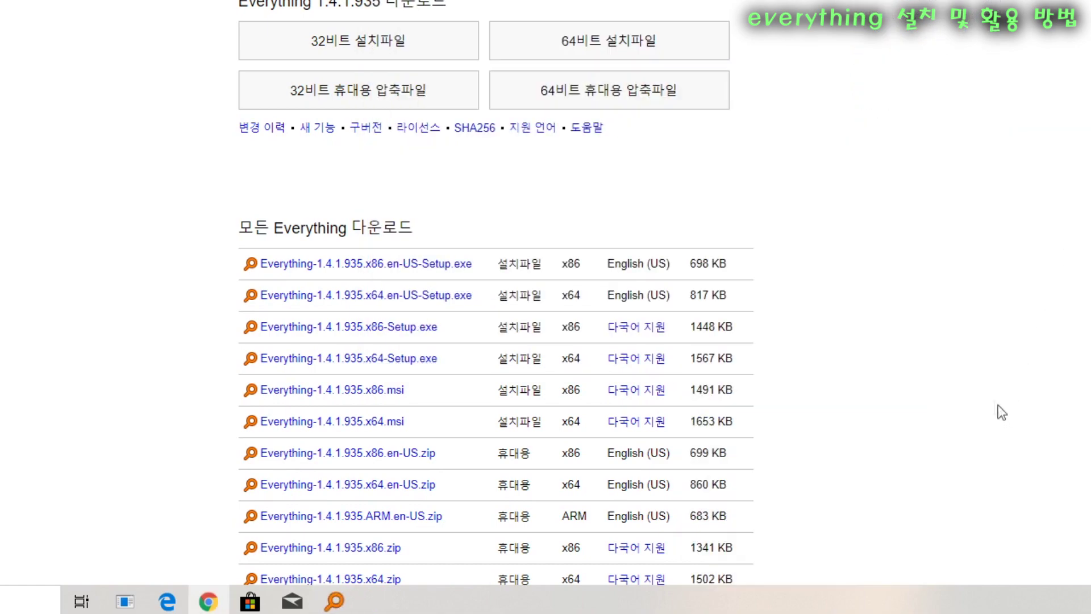
Step: Launch Everything from its pinned taskbar shortcut and close its window again
scroll(939, 340, "down", 2)
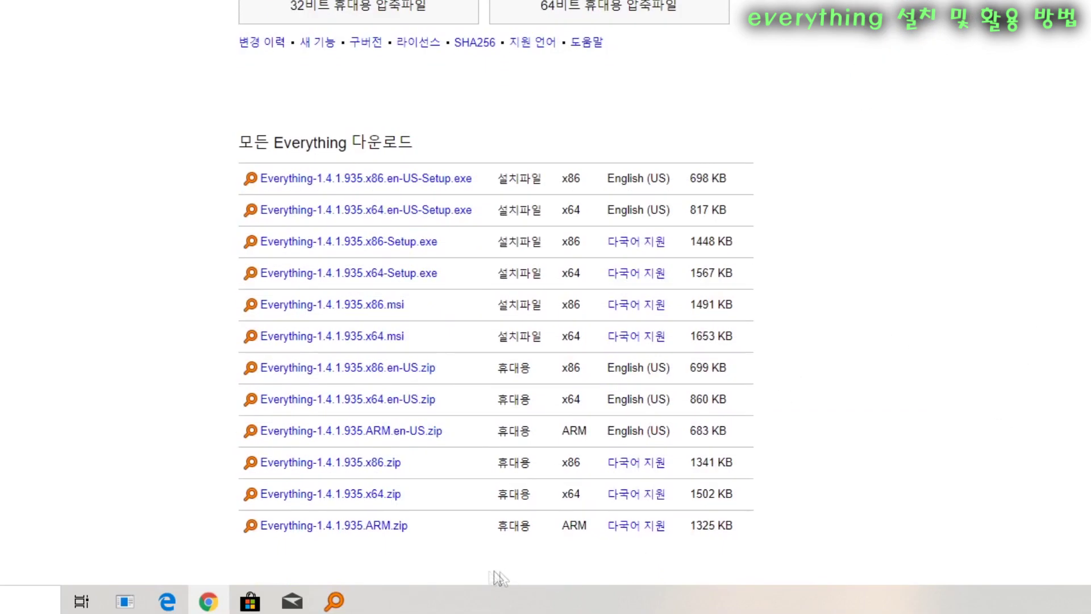
left_click(334, 601)
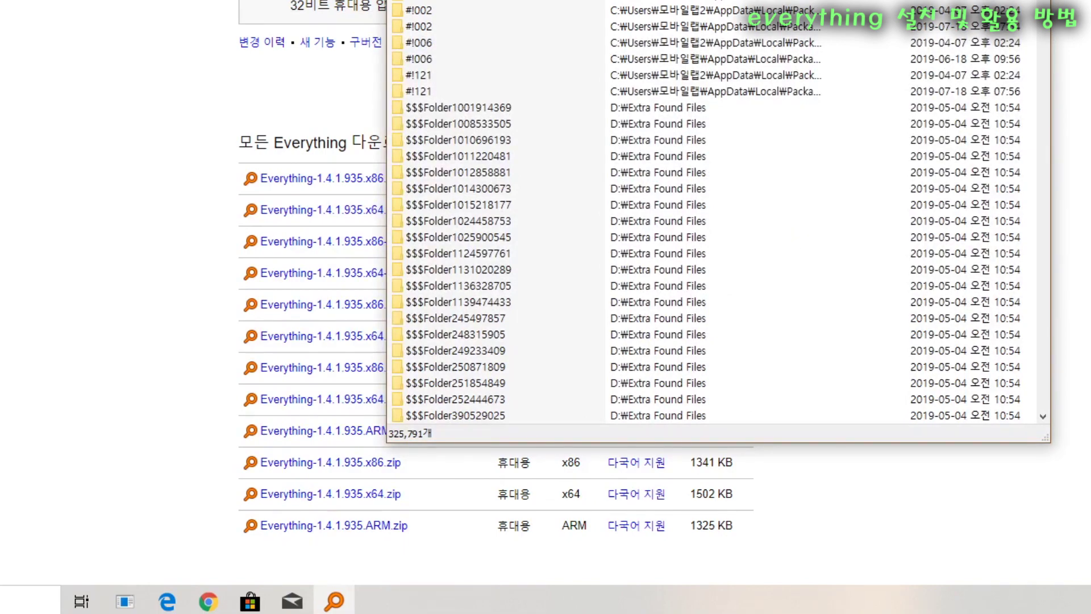
key("Escape")
scroll(930, 247, "up", 2)
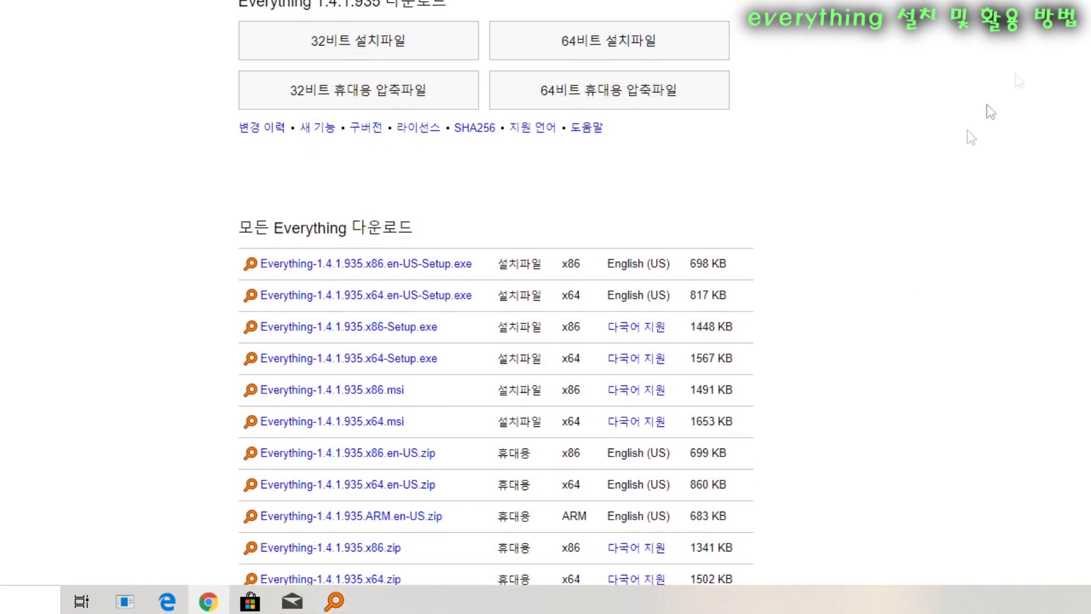